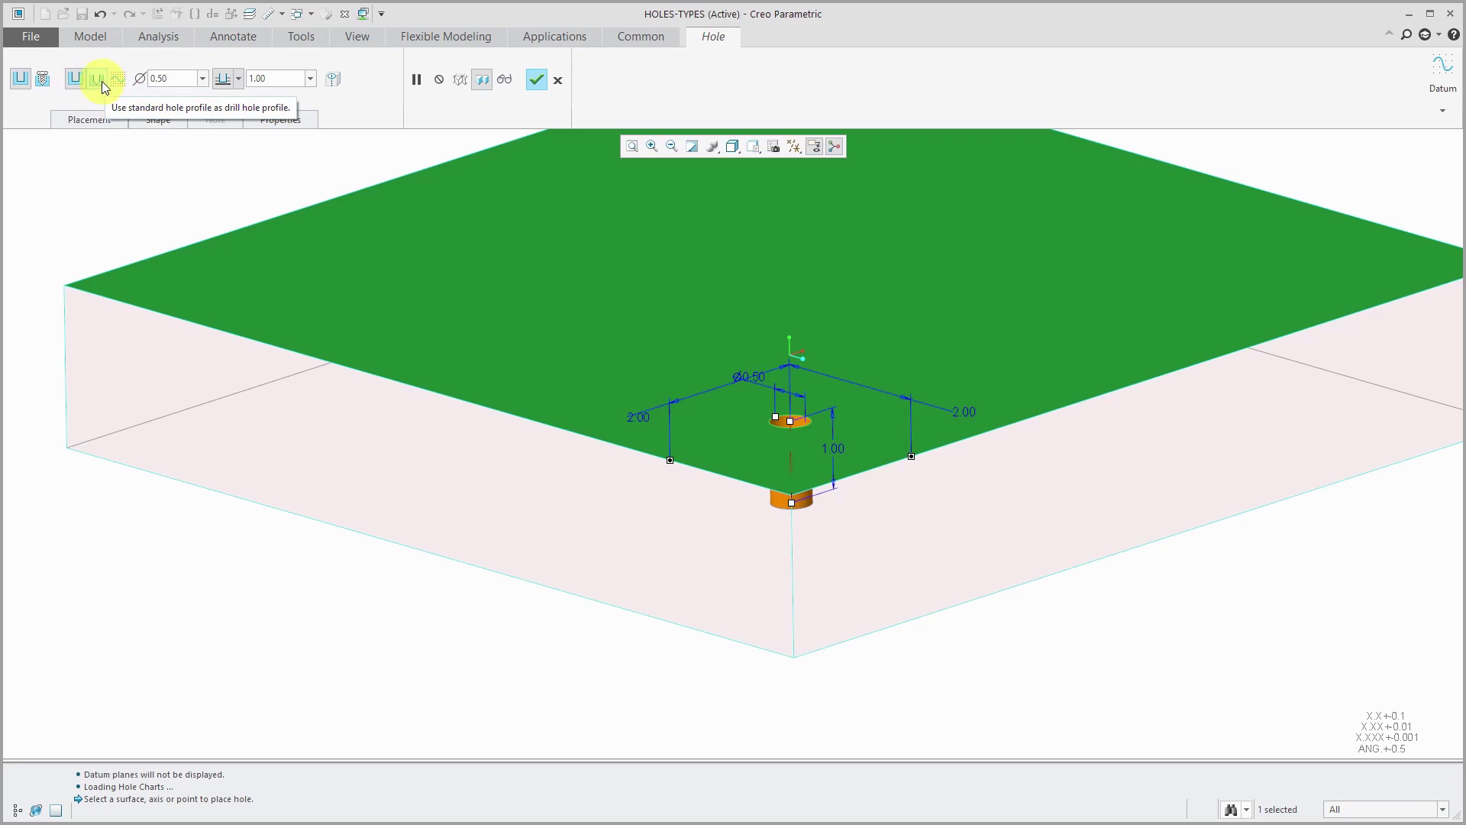
- Switch the hole to the standard drill profile and add both a counterbore and a countersink
{"action": "left_click", "coordinate": [102, 81]}
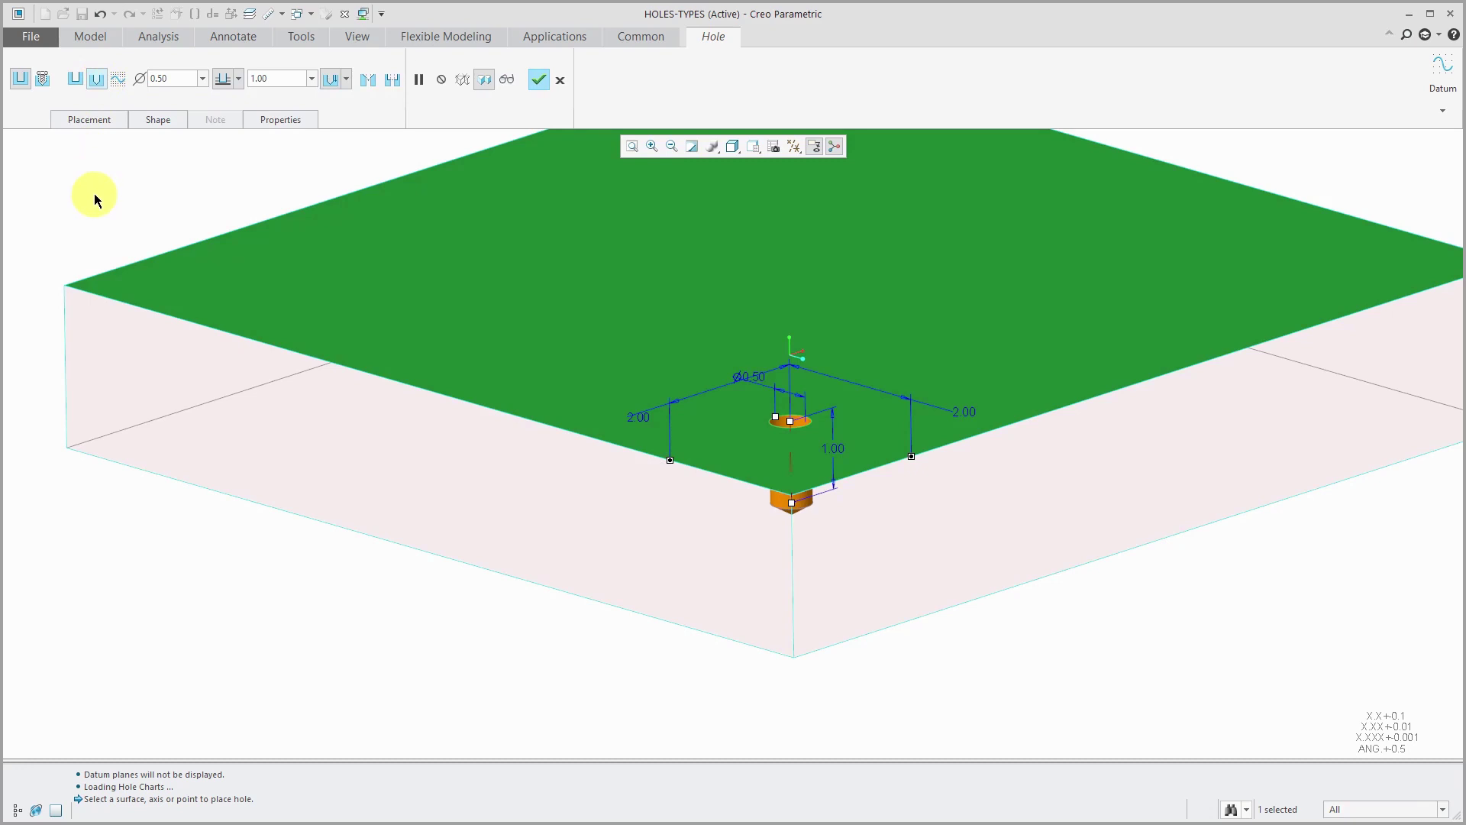
{"action": "left_click", "coordinate": [153, 120]}
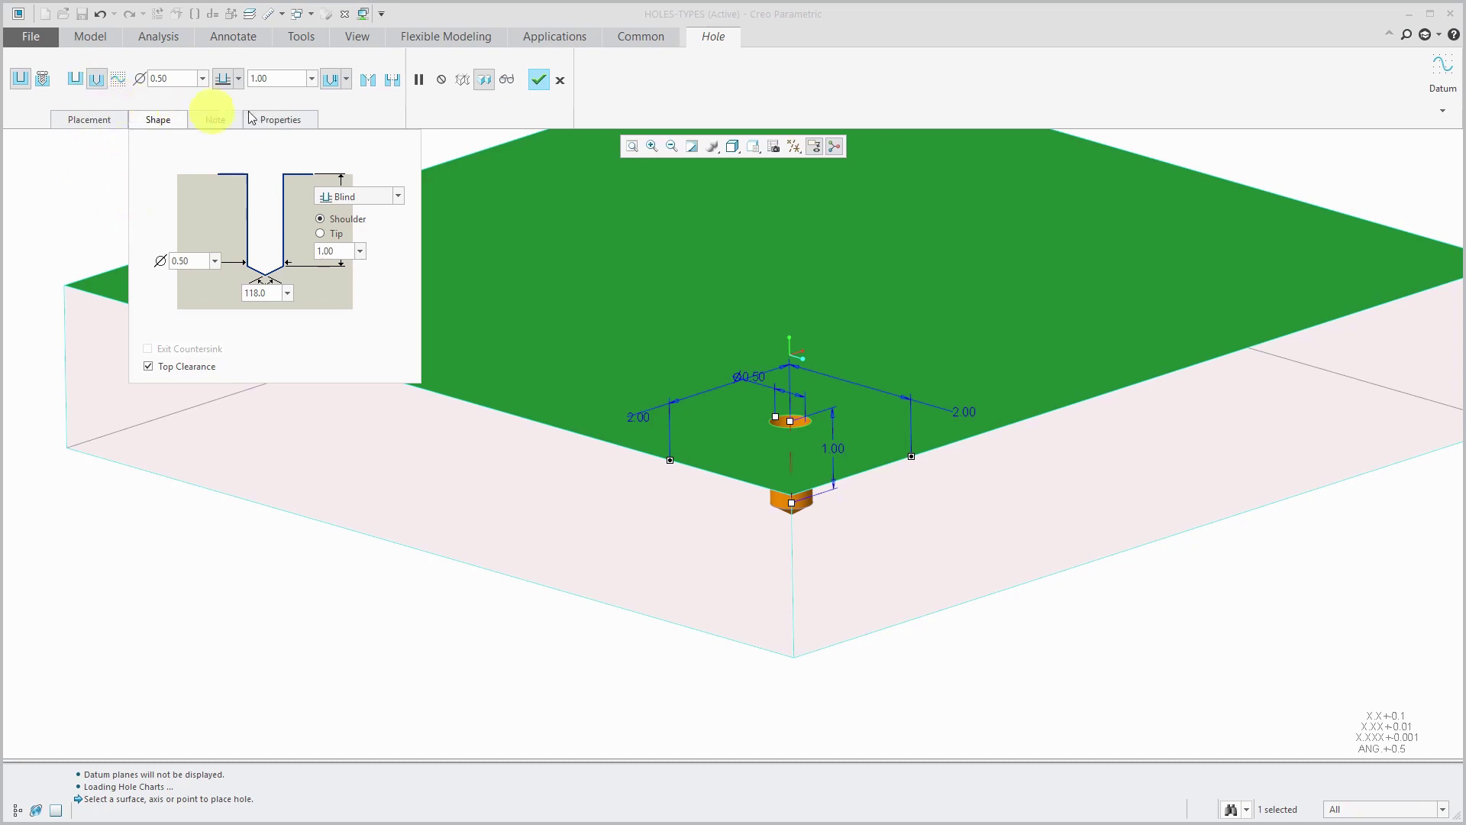
{"action": "left_click", "coordinate": [392, 80]}
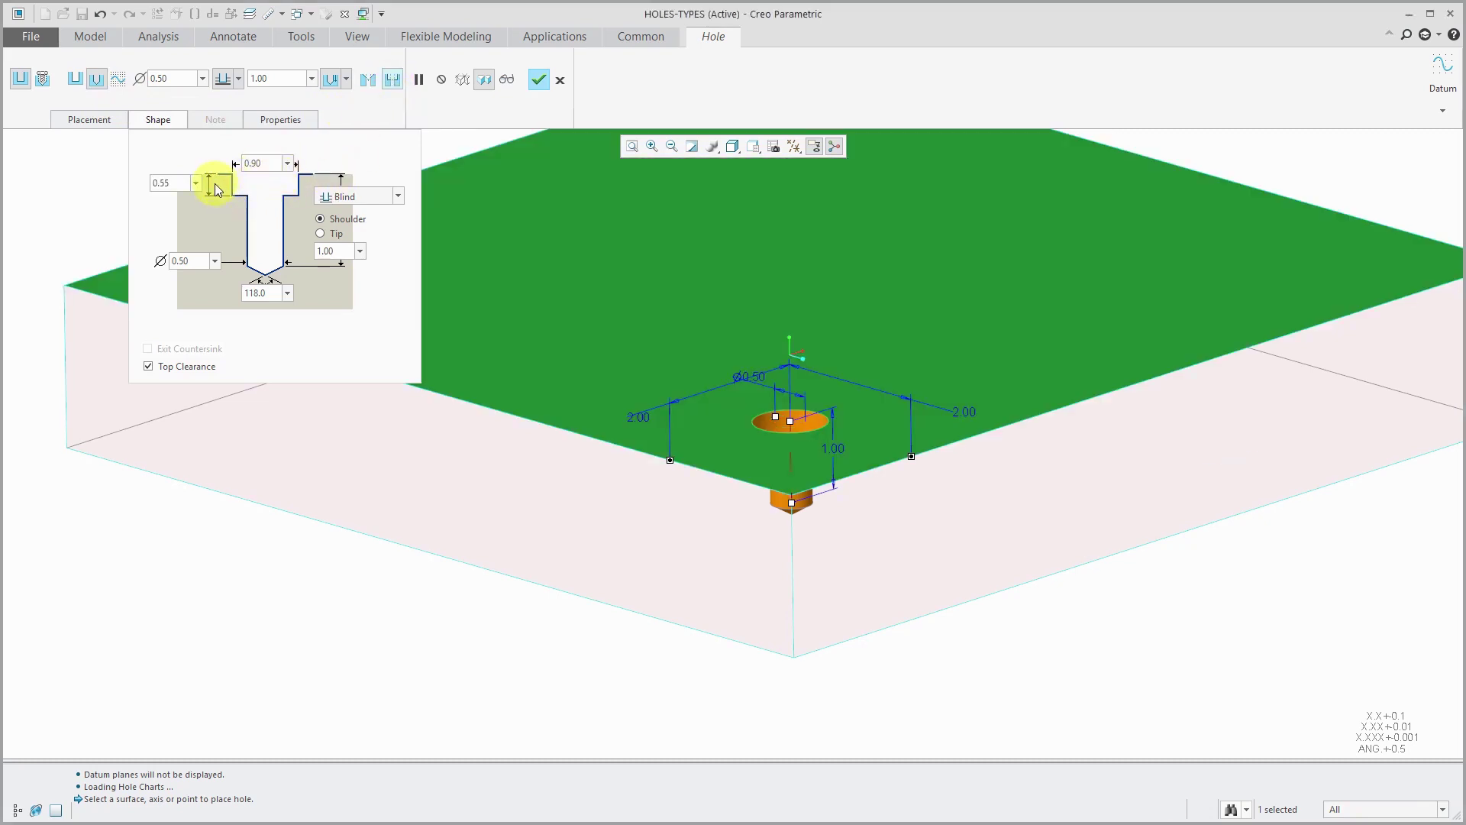
{"action": "left_click", "coordinate": [372, 78]}
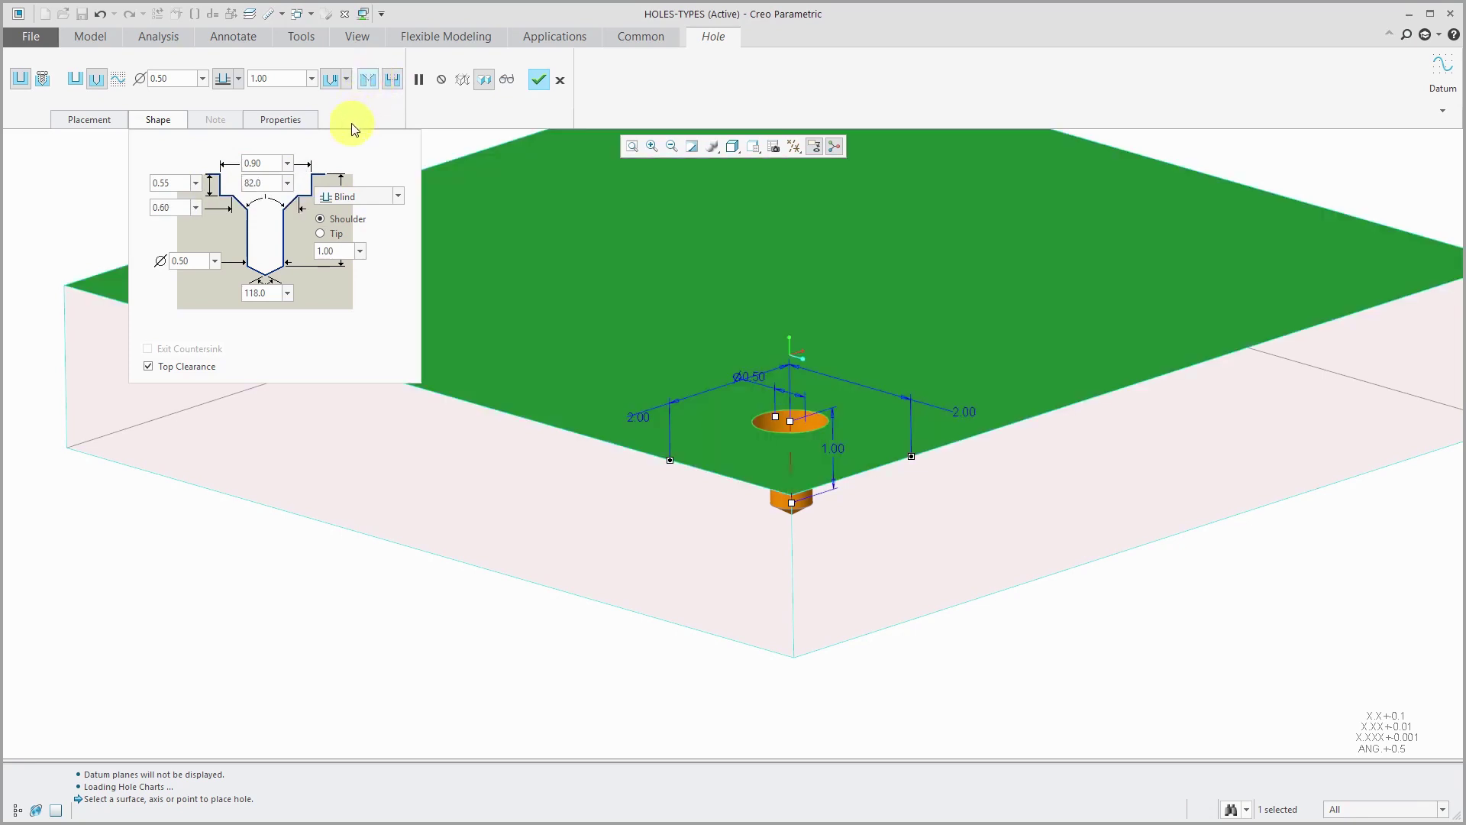
{"action": "mouse_move", "coordinate": [657, 466]}
{"action": "middle_mouse_down"}
{"action": "mouse_move", "coordinate": [655, 435]}
{"action": "mouse_move", "coordinate": [645, 457]}
{"action": "middle_mouse_up"}
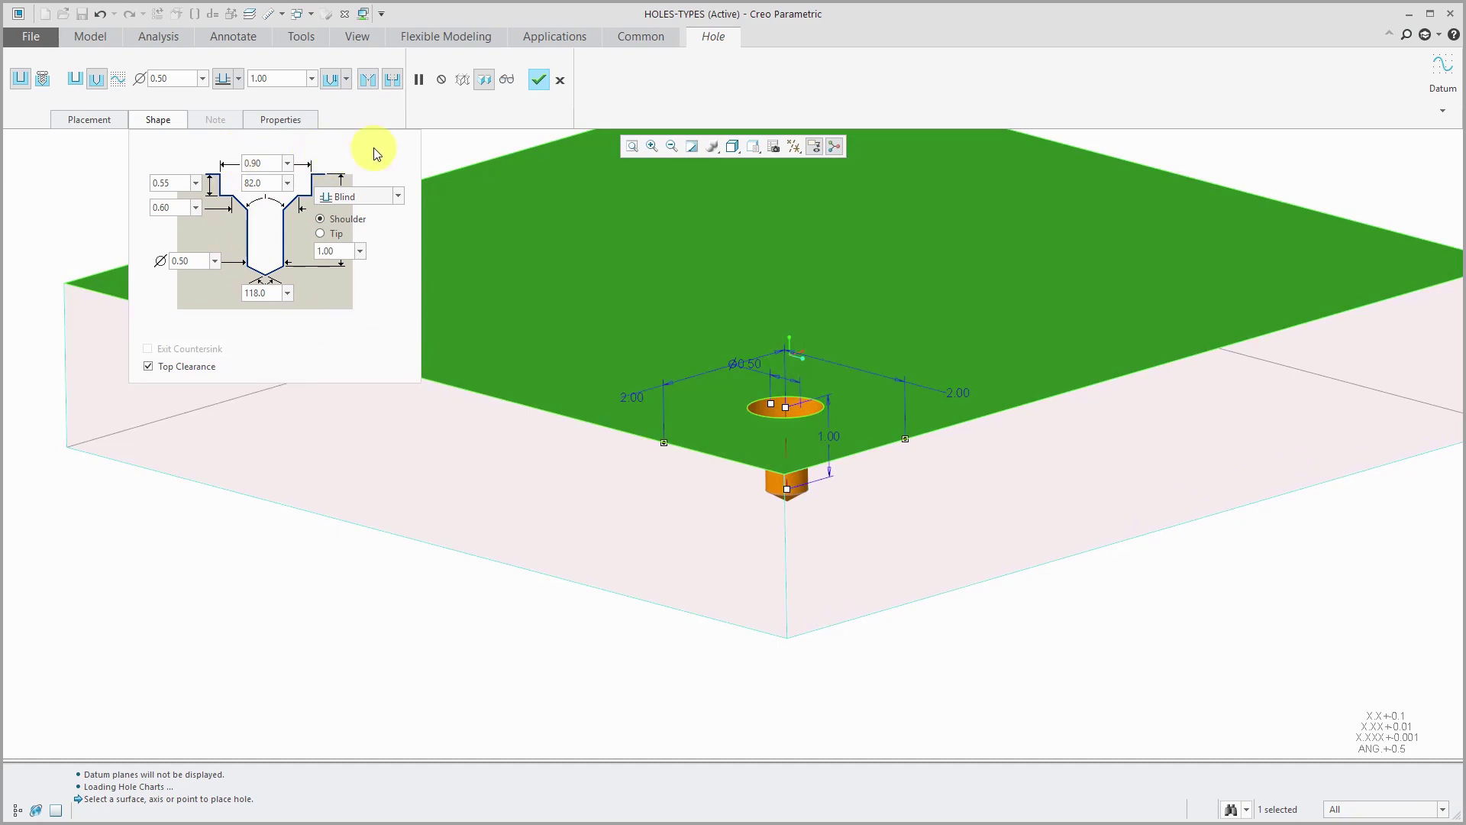
- Set the drilled hole's depth to be measured to the tip instead of the shoulder
{"action": "left_click", "coordinate": [347, 81]}
{"action": "left_click", "coordinate": [339, 238]}
{"action": "left_click", "coordinate": [322, 231]}
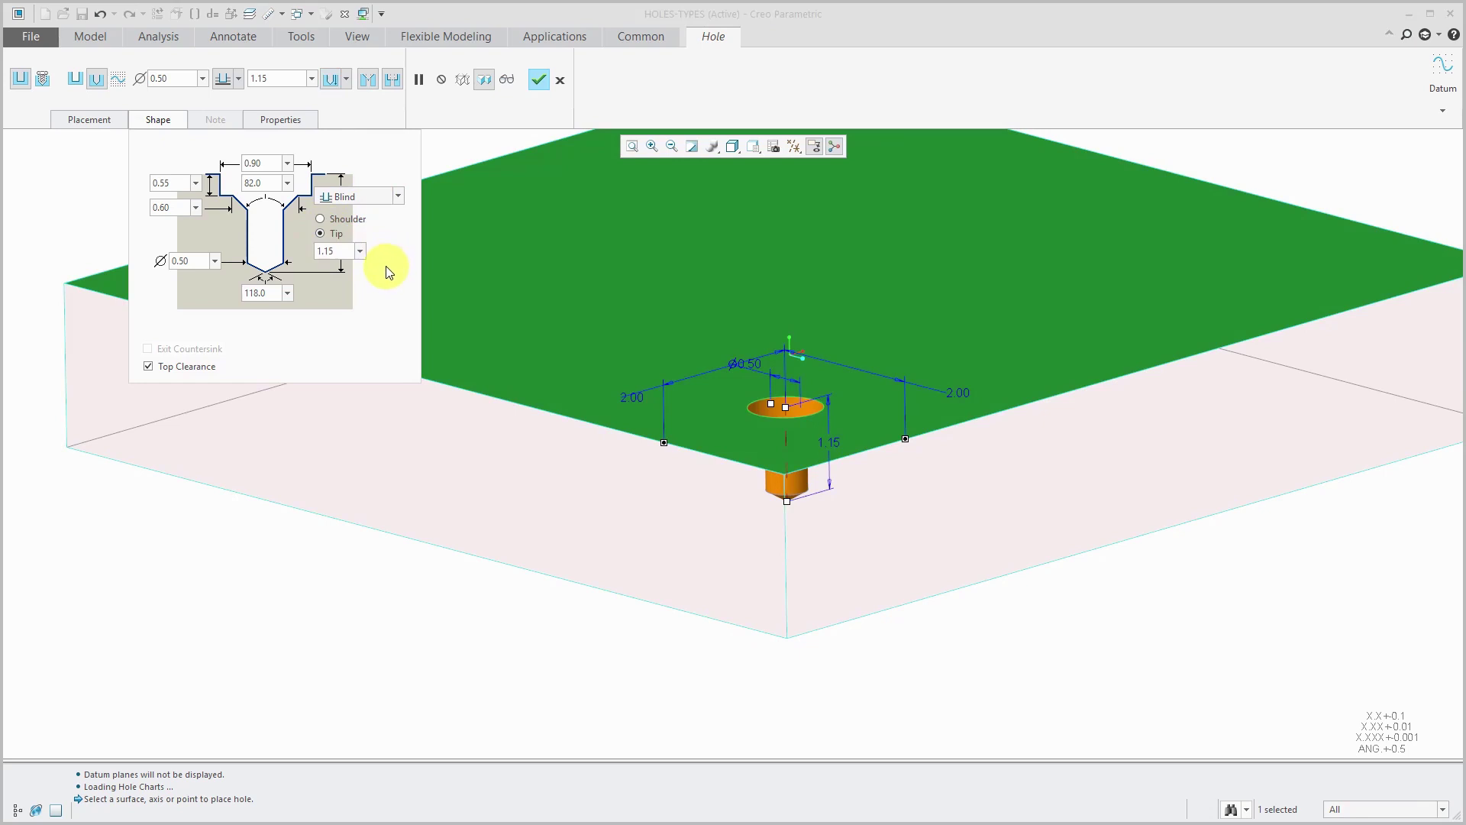
- Switch the hole to a sketched profile and draw a vertical centerline in its section sketch
{"action": "left_click", "coordinate": [119, 81]}
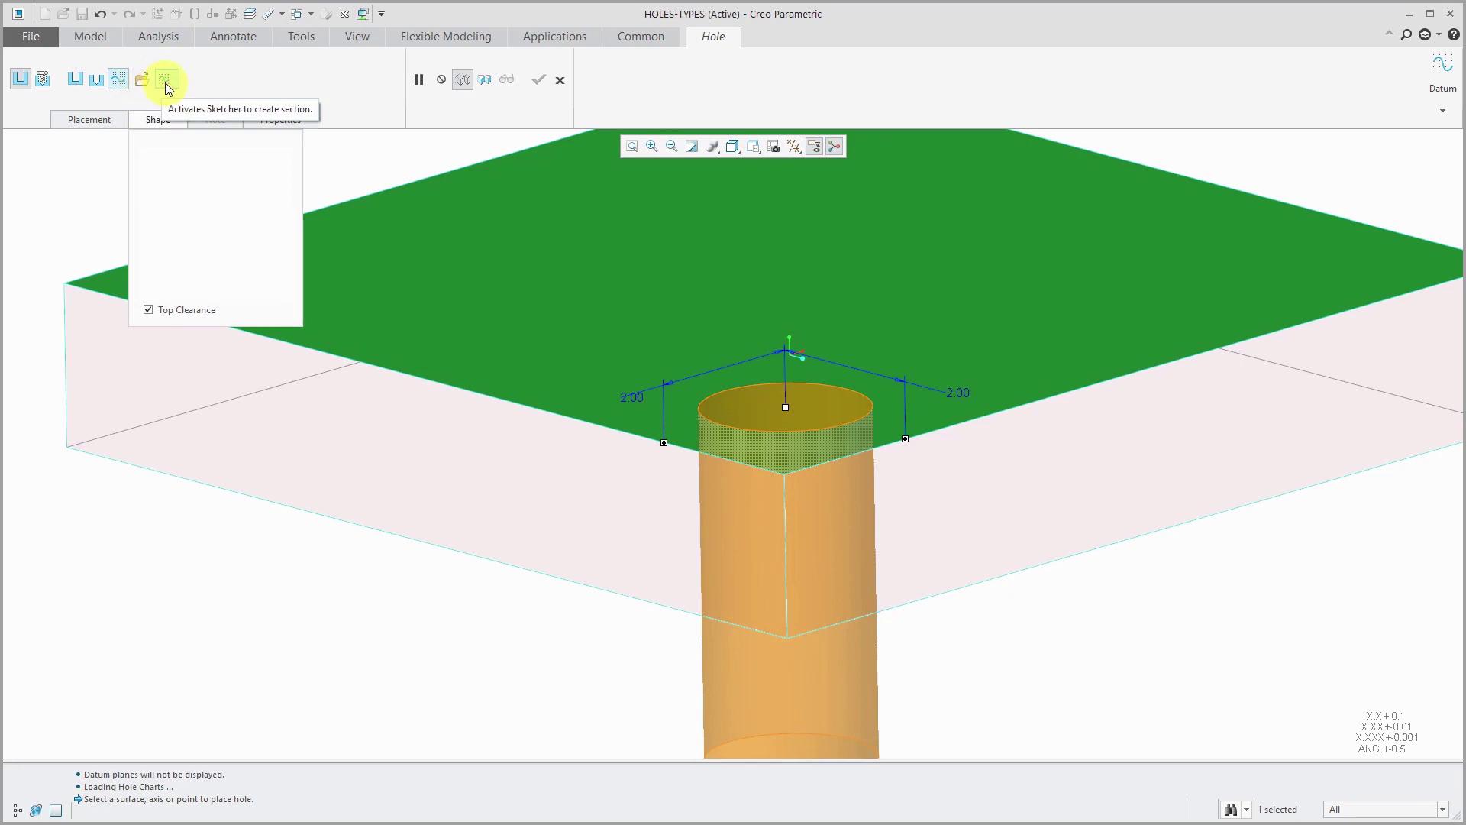
{"action": "left_click", "coordinate": [165, 81]}
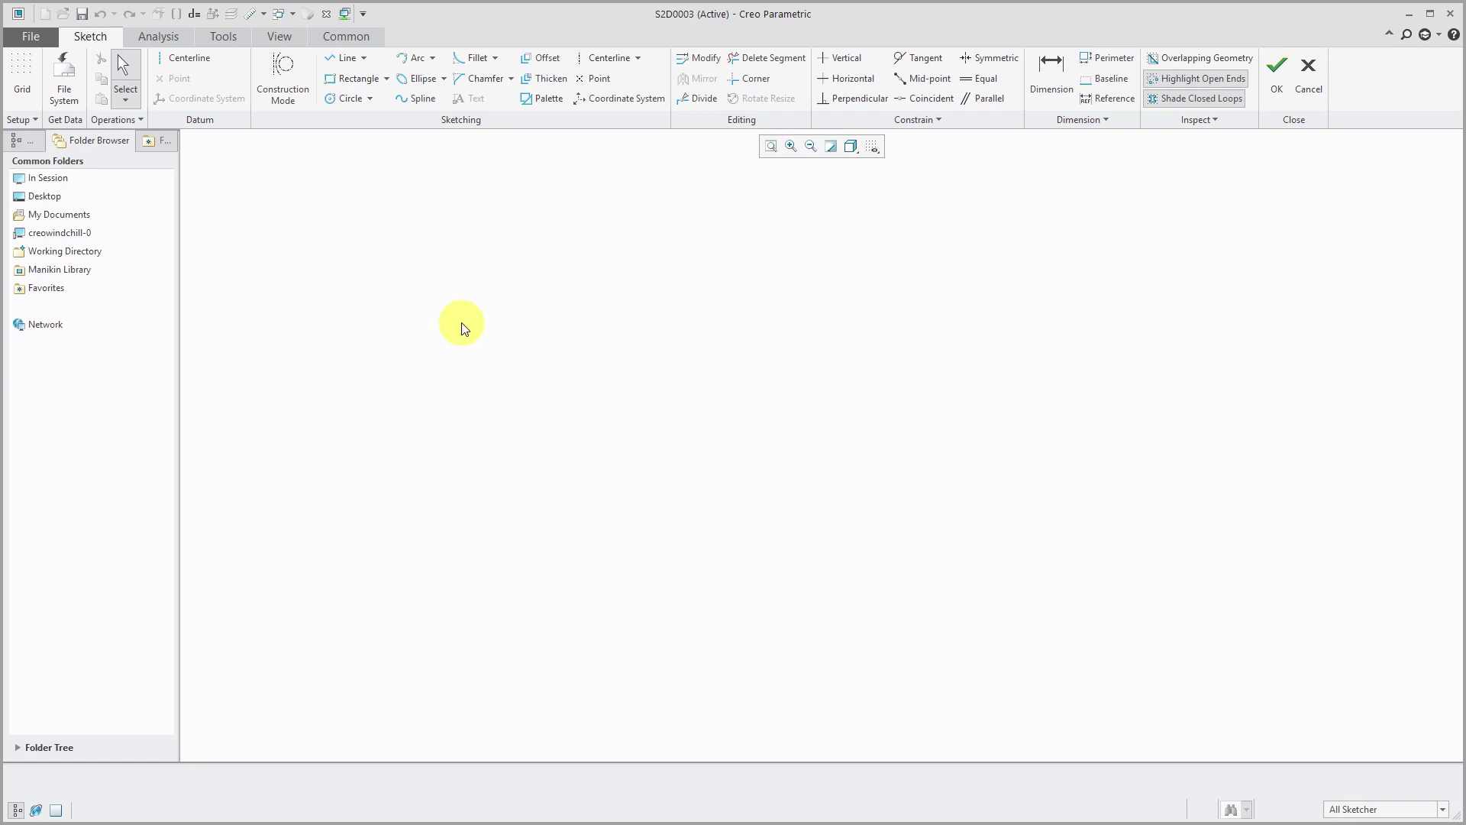
{"action": "left_click", "coordinate": [615, 64]}
{"action": "left_click", "coordinate": [586, 351]}
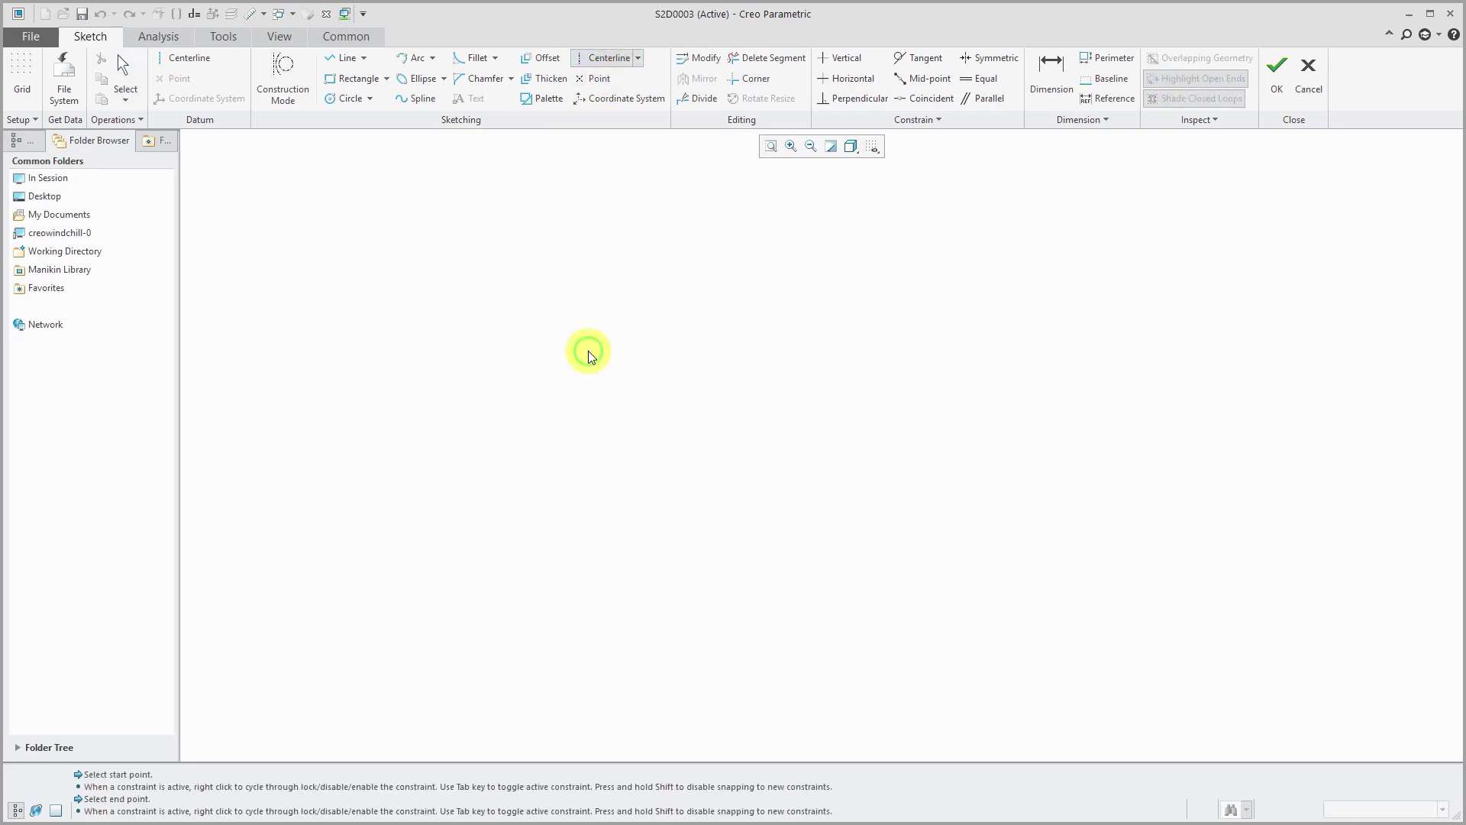
{"action": "left_click", "coordinate": [587, 401]}
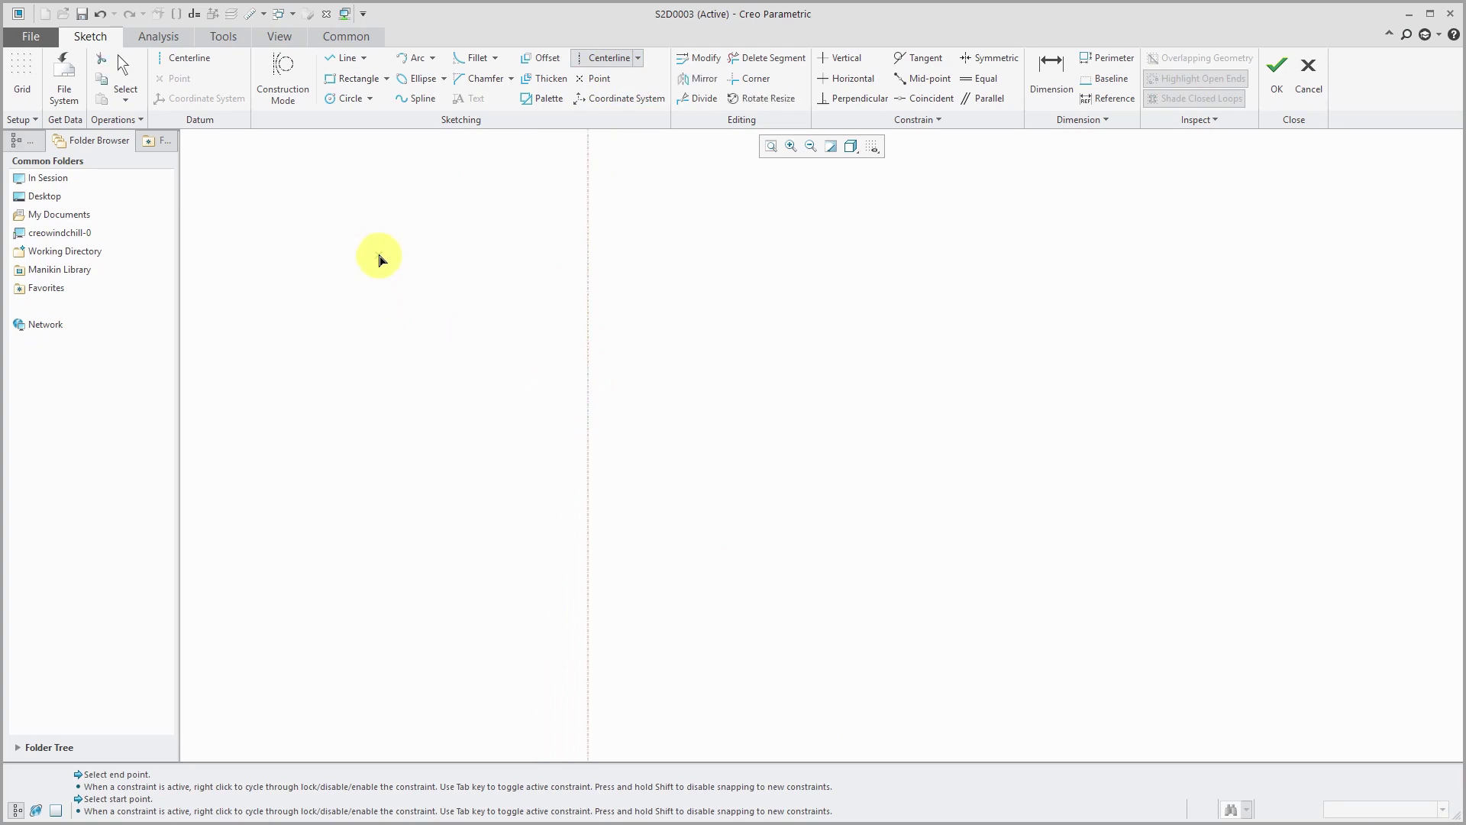
- Sketch a closed stepped half-profile against the centerline, about 2.24 wide and 6.22 high, with a wide head, a sloped shoulder and a pointed tip
{"action": "left_click", "coordinate": [340, 61]}
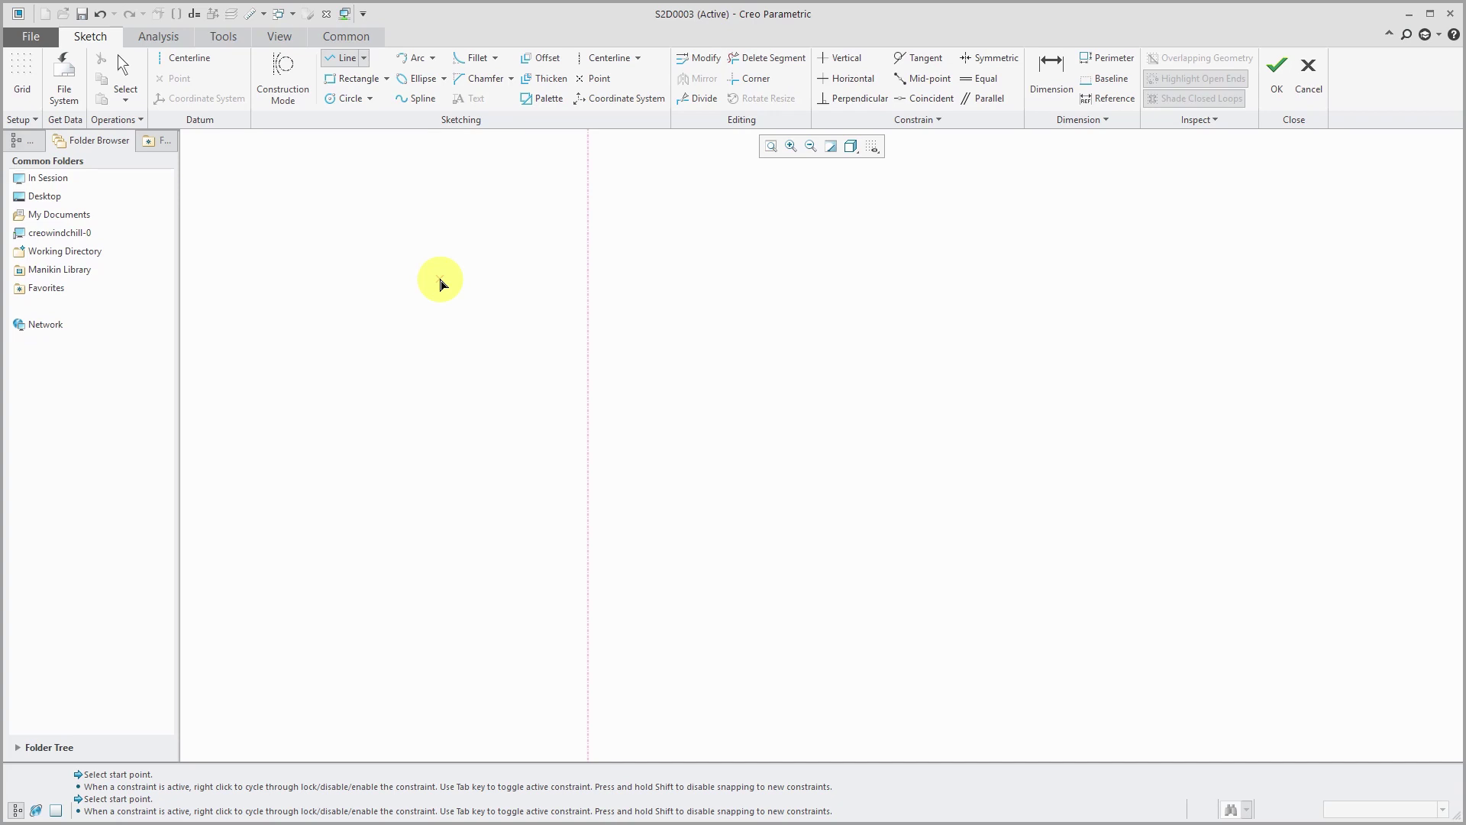
{"action": "left_click", "coordinate": [588, 303]}
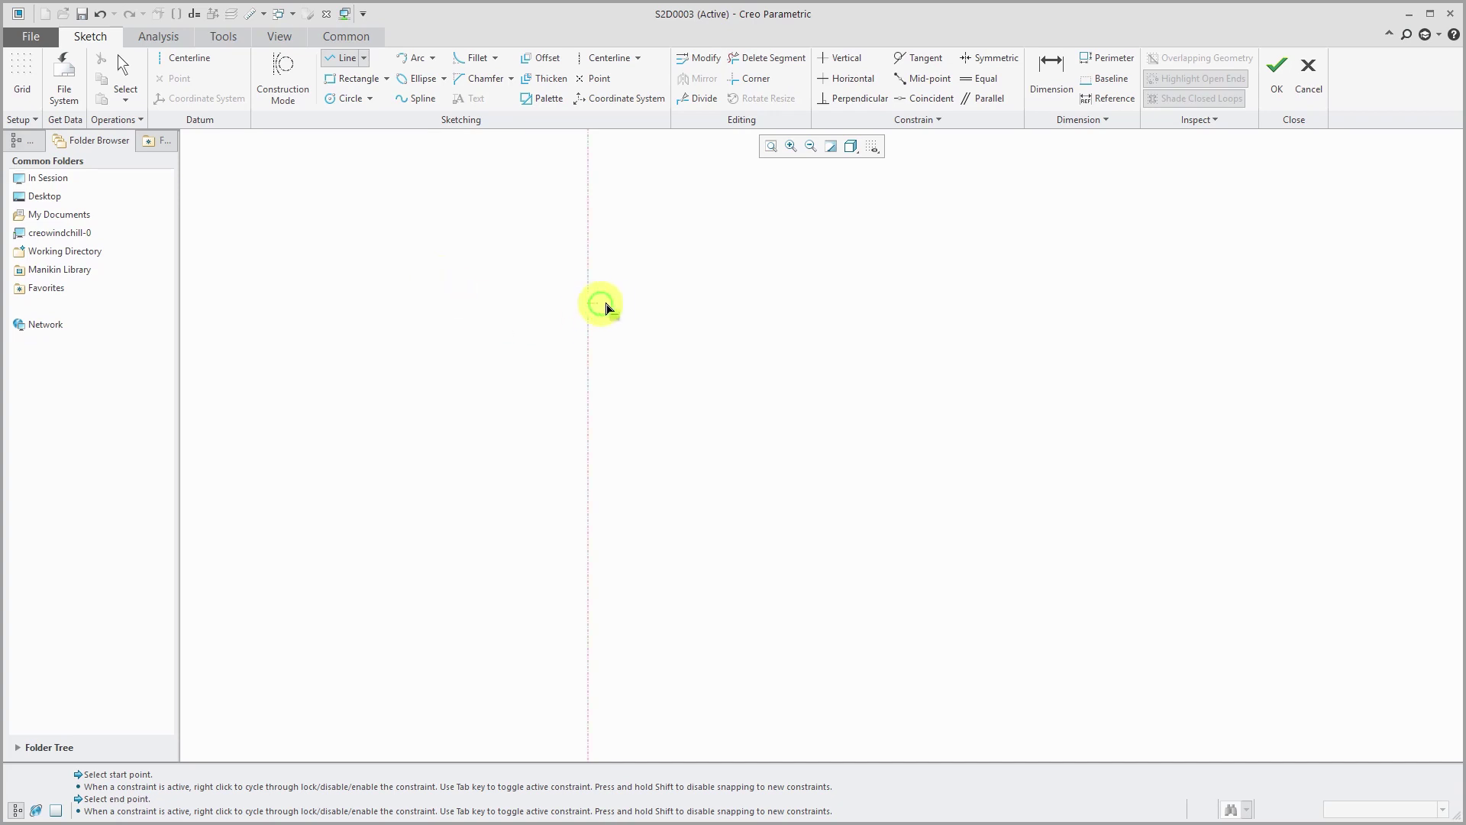
{"action": "left_click", "coordinate": [672, 304]}
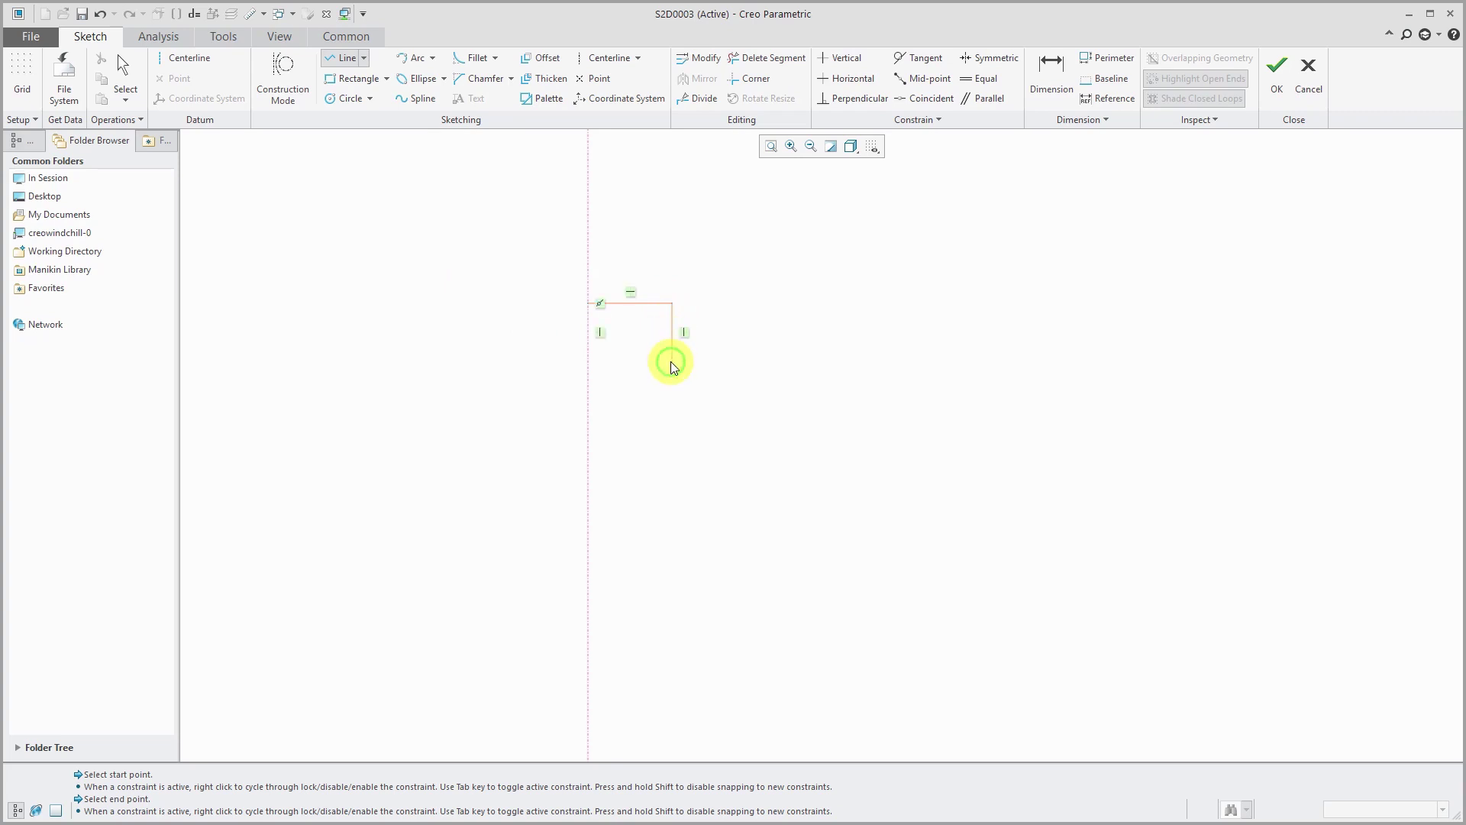
{"action": "left_click", "coordinate": [667, 364]}
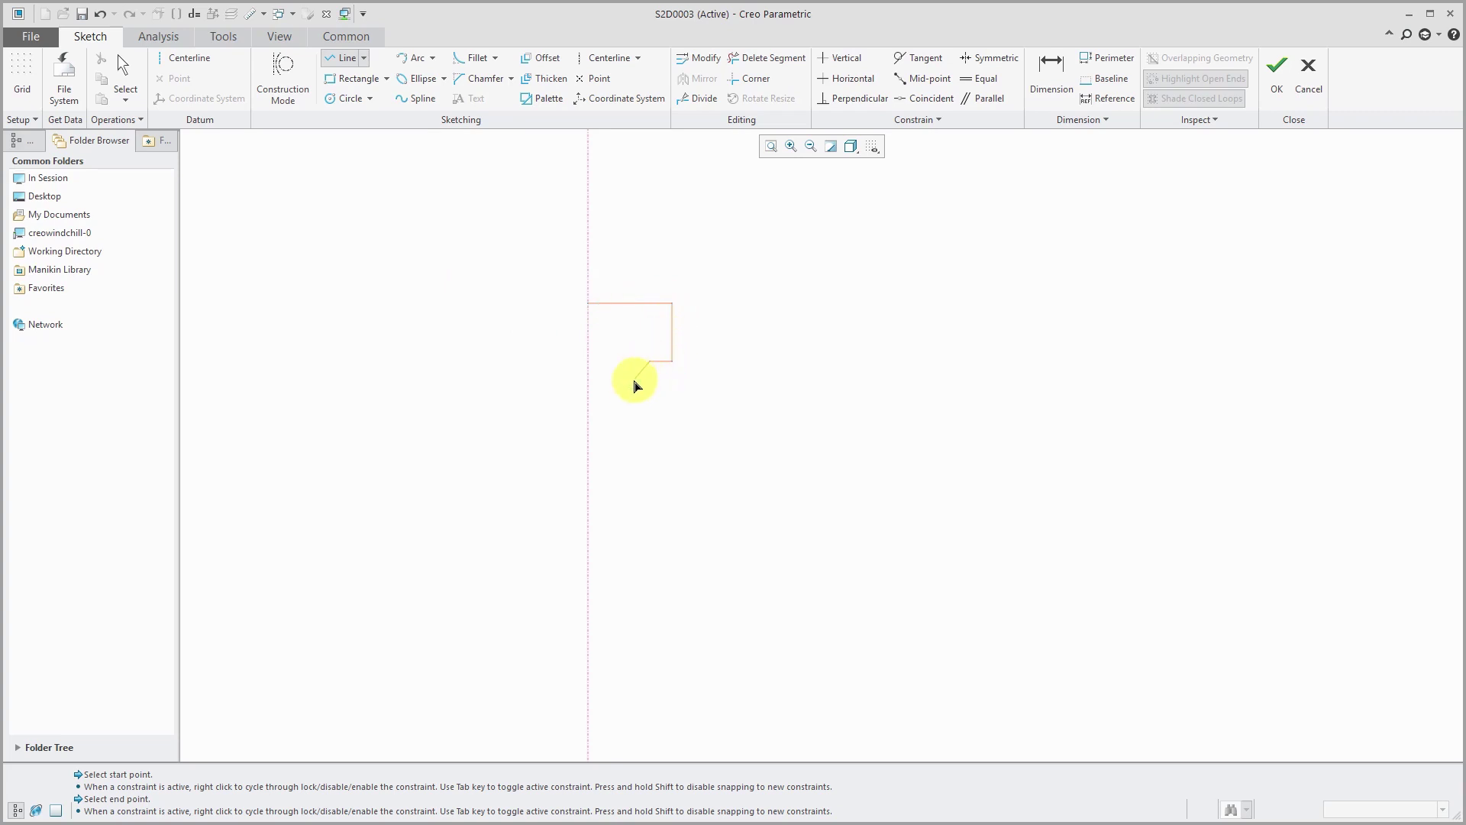
{"action": "left_click", "coordinate": [628, 392]}
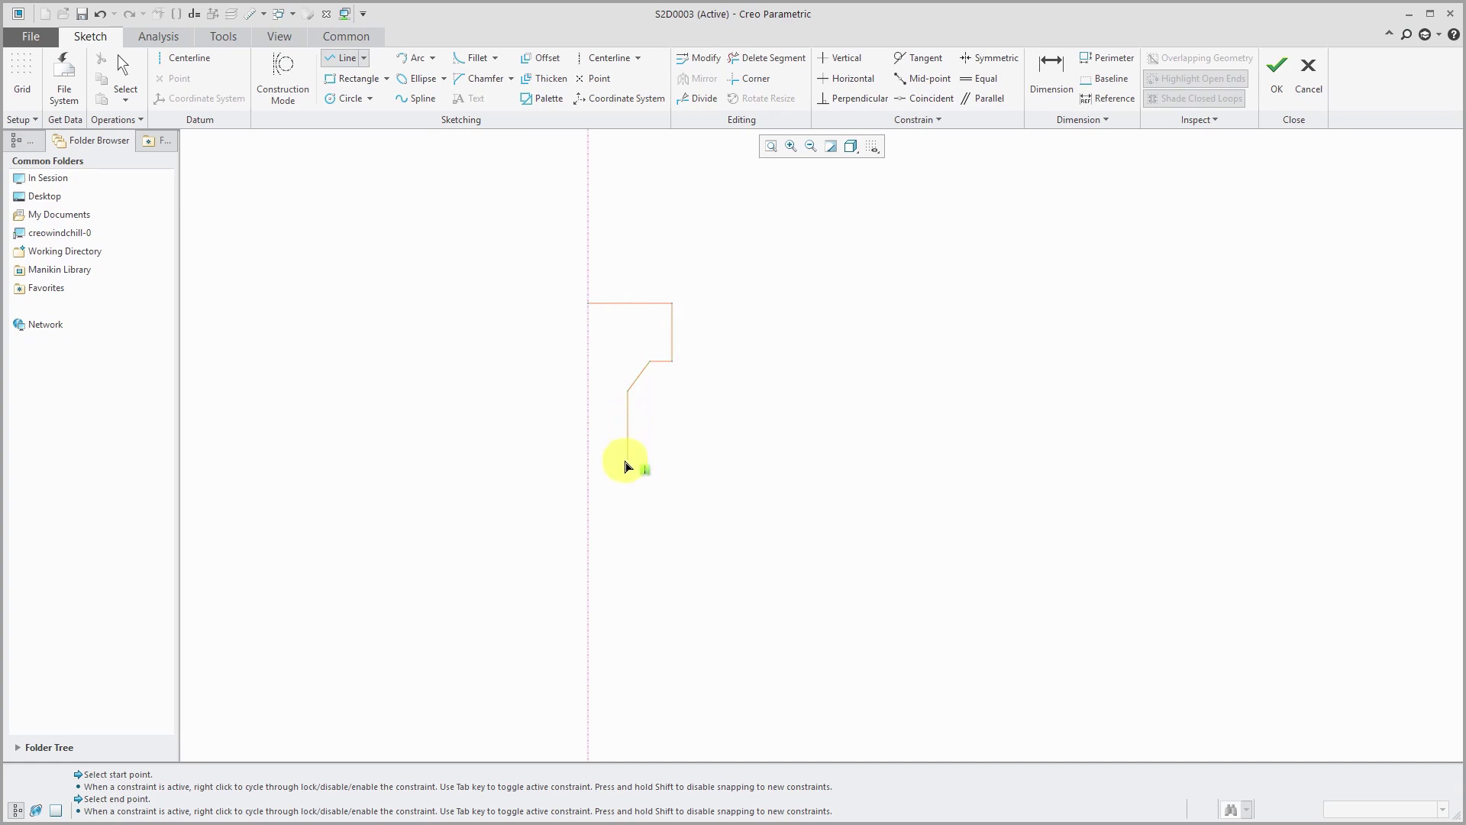
{"action": "left_click", "coordinate": [623, 498]}
{"action": "left_click", "coordinate": [590, 538]}
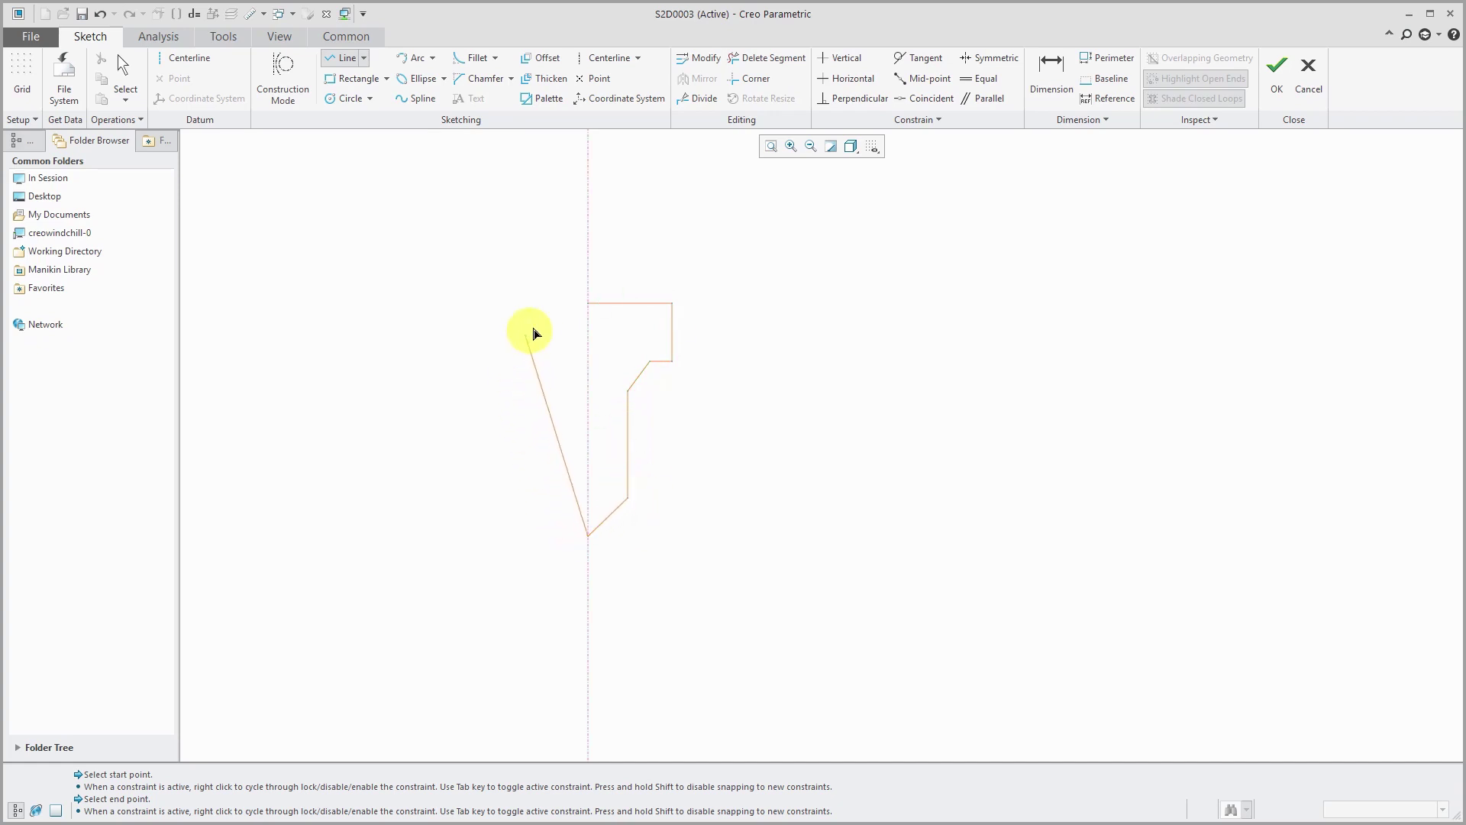
{"action": "left_click", "coordinate": [588, 304]}
{"action": "middle_click", "coordinate": [475, 292]}
{"action": "middle_click", "coordinate": [475, 291]}
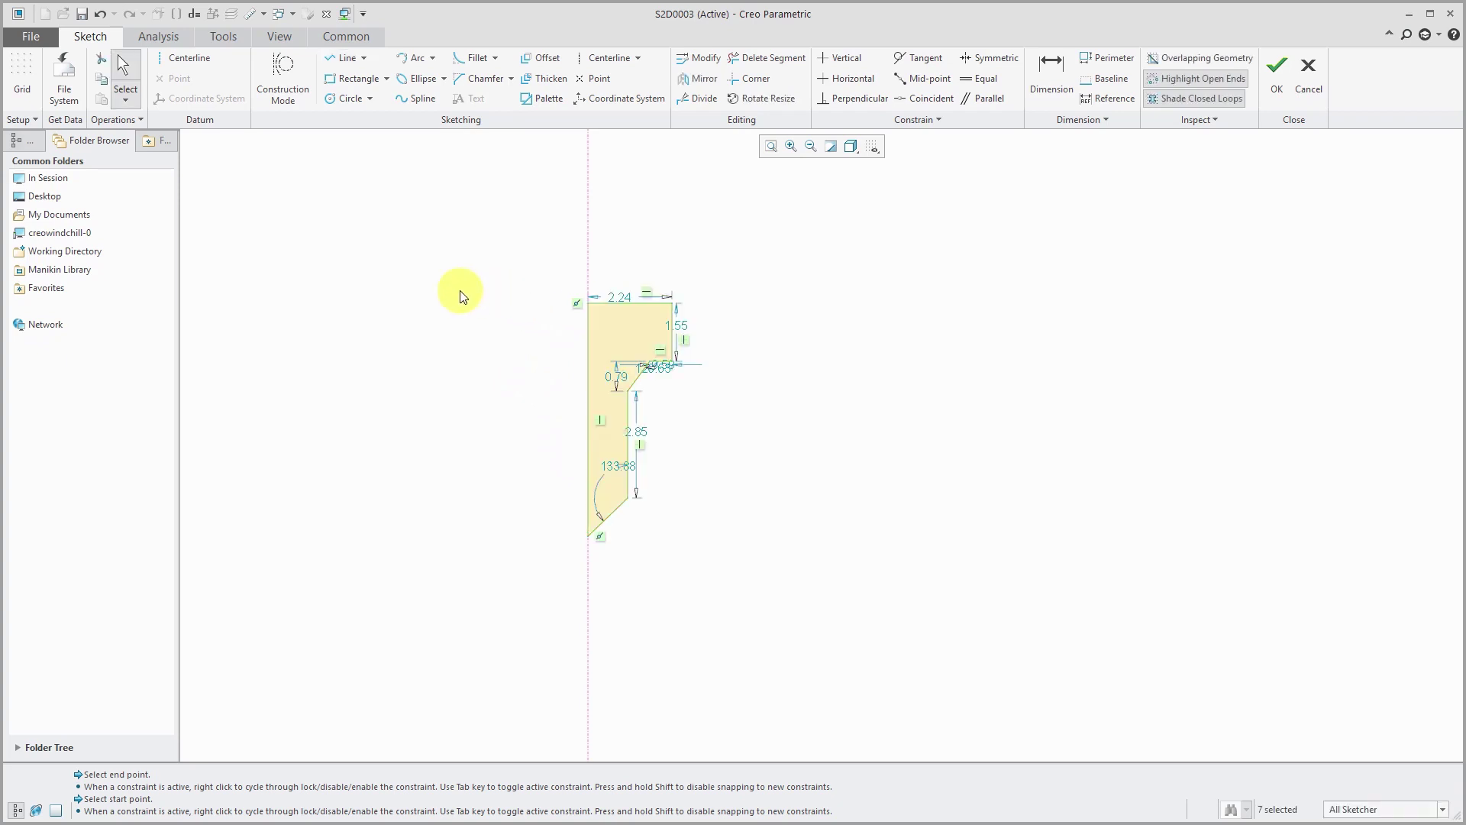
- Dimension the overall height of the profile along its vertical edge on the centerline
{"action": "left_click", "coordinate": [1052, 76]}
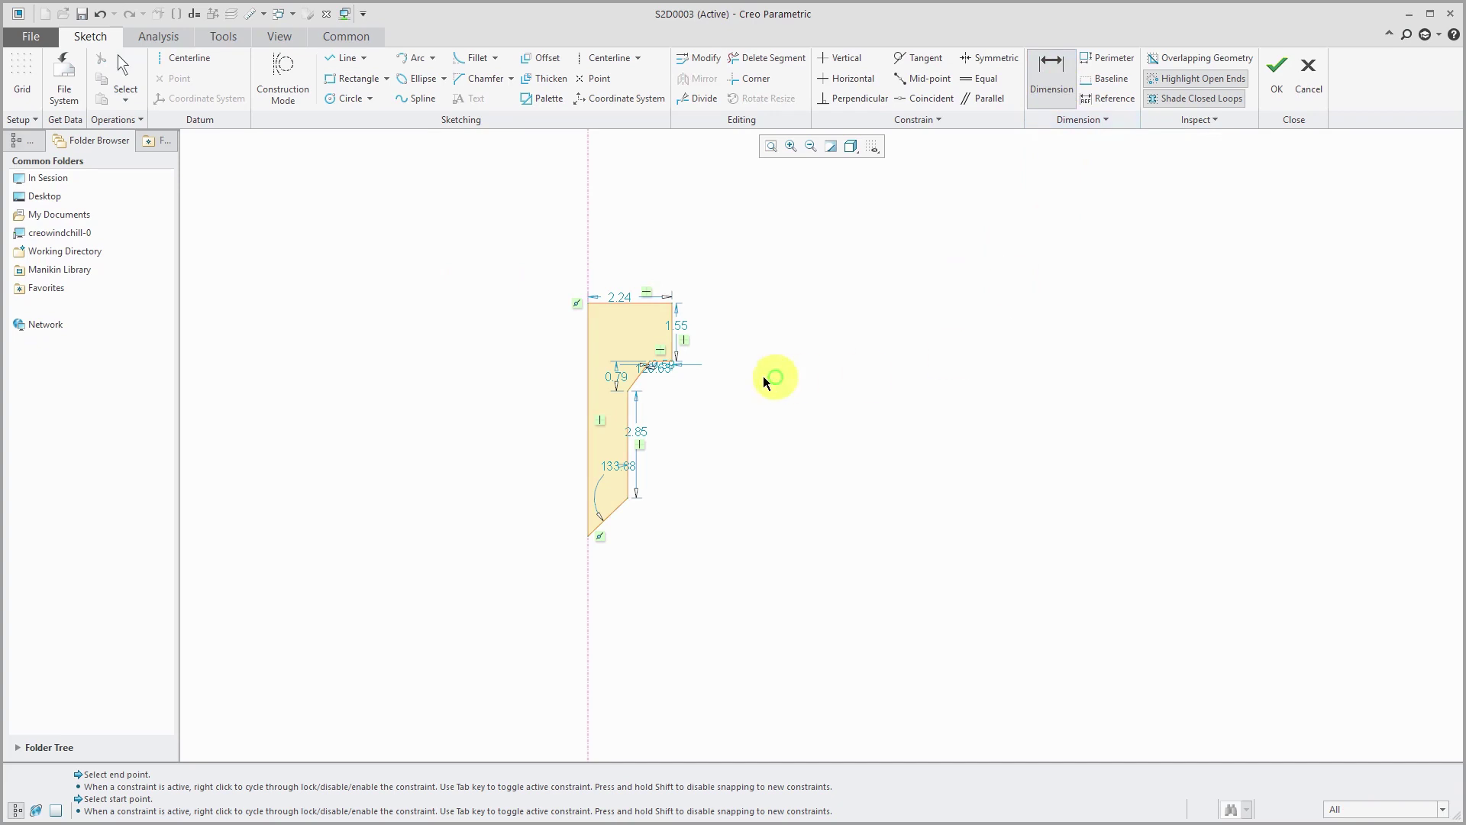
{"action": "left_click", "coordinate": [582, 398]}
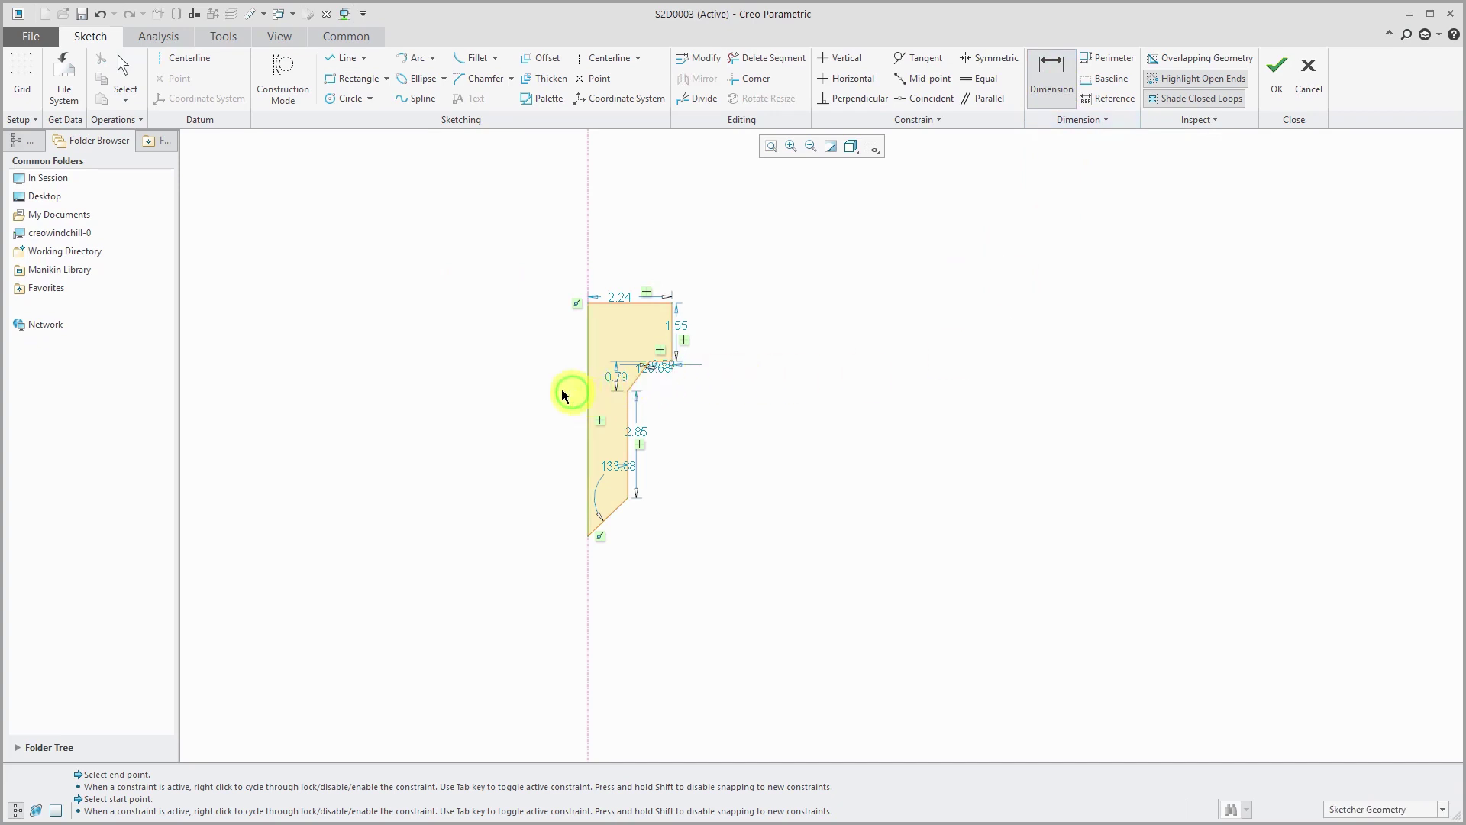
{"action": "middle_click", "coordinate": [532, 399]}
{"action": "middle_click", "coordinate": [885, 520]}
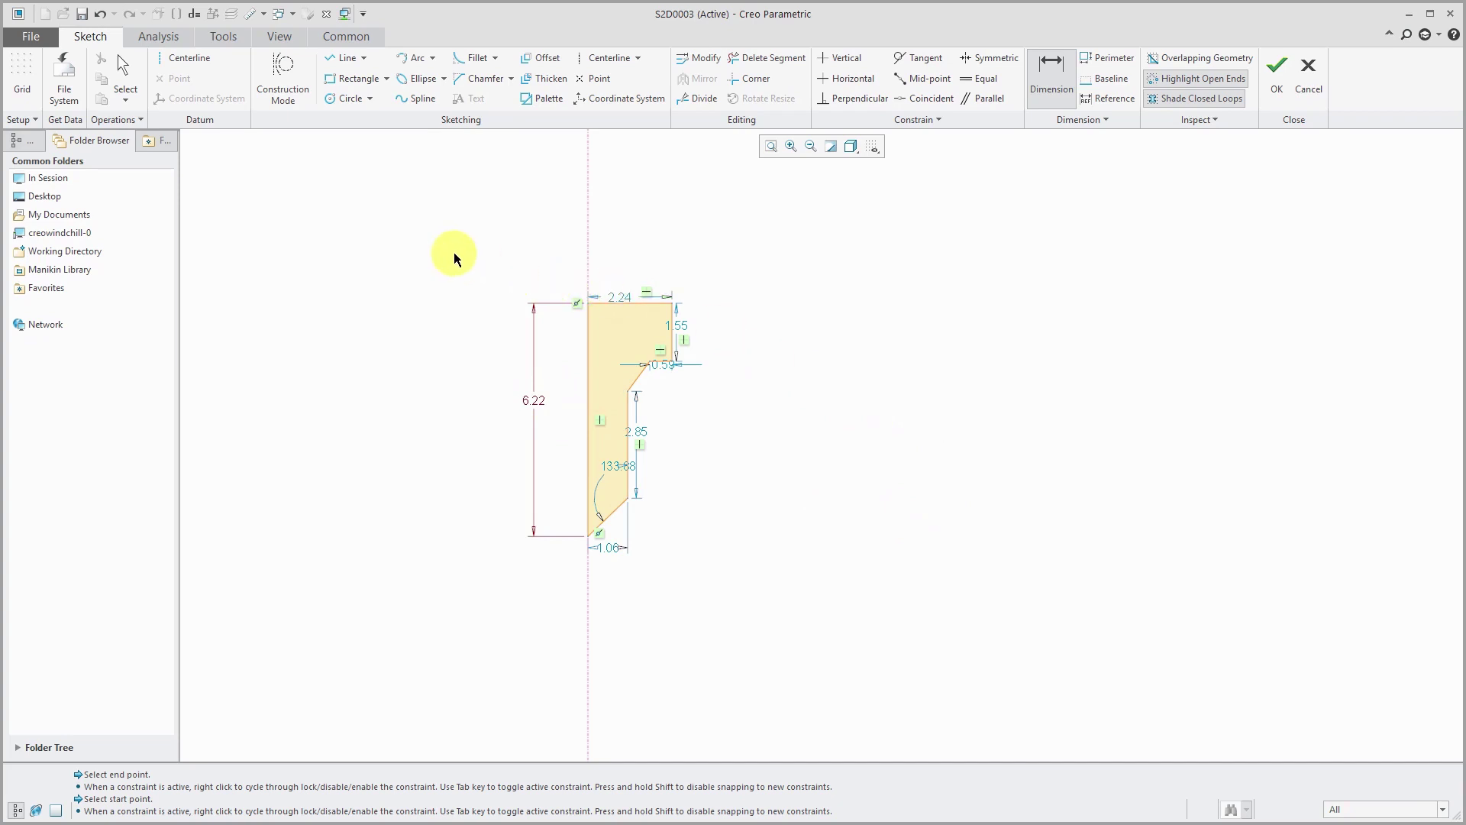
{"action": "middle_click", "coordinate": [1008, 276]}
- Scale all sketch dimensions with locked proportions to an overall height of 1.5, accept the sketch and inspect the hole's shape
{"action": "left_click_drag", "start_coordinate": [639, 475], "coordinate": [759, 638]}
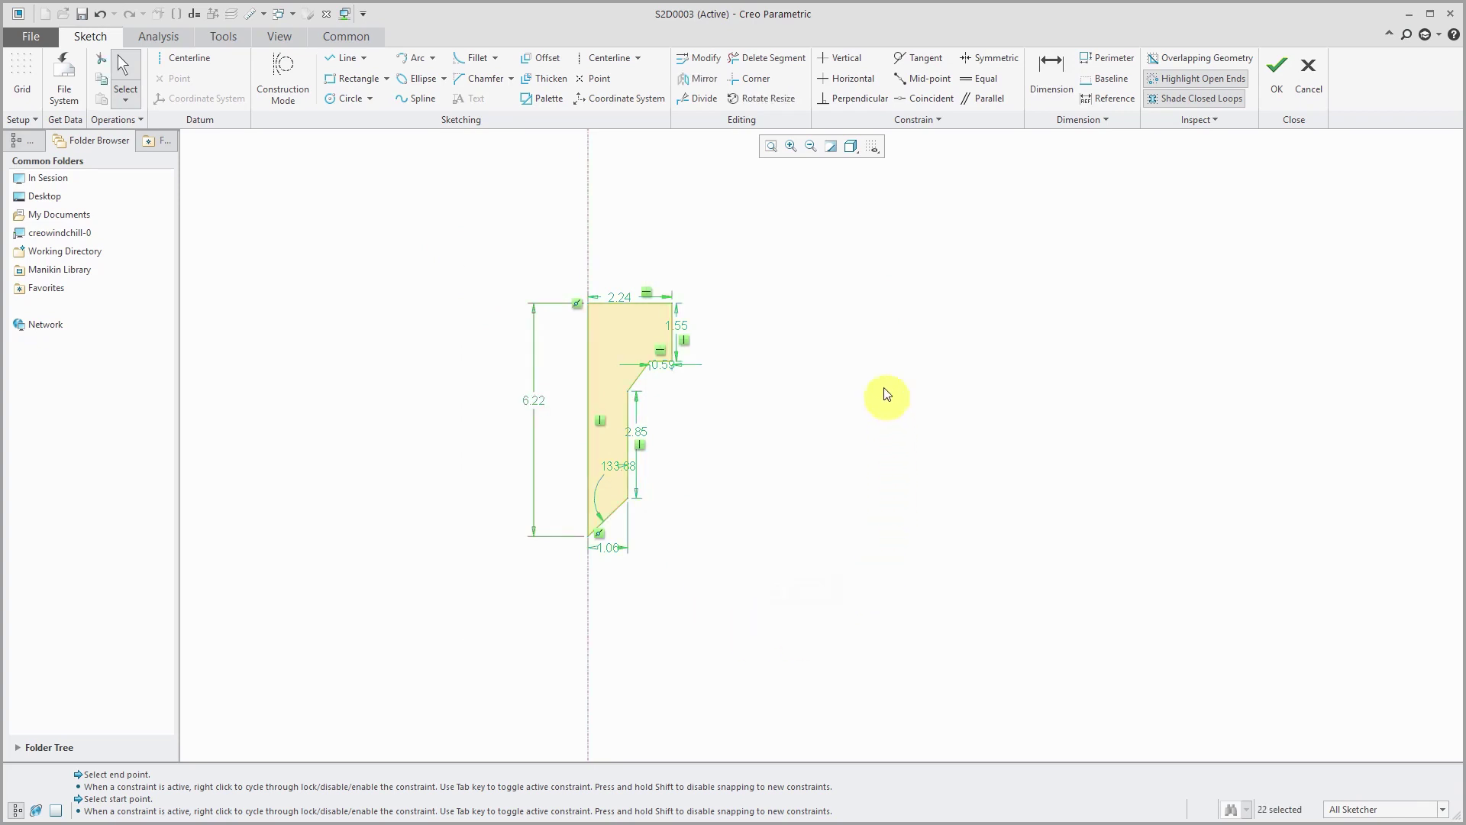
{"action": "left_click", "coordinate": [704, 68]}
{"action": "left_click", "coordinate": [1250, 475]}
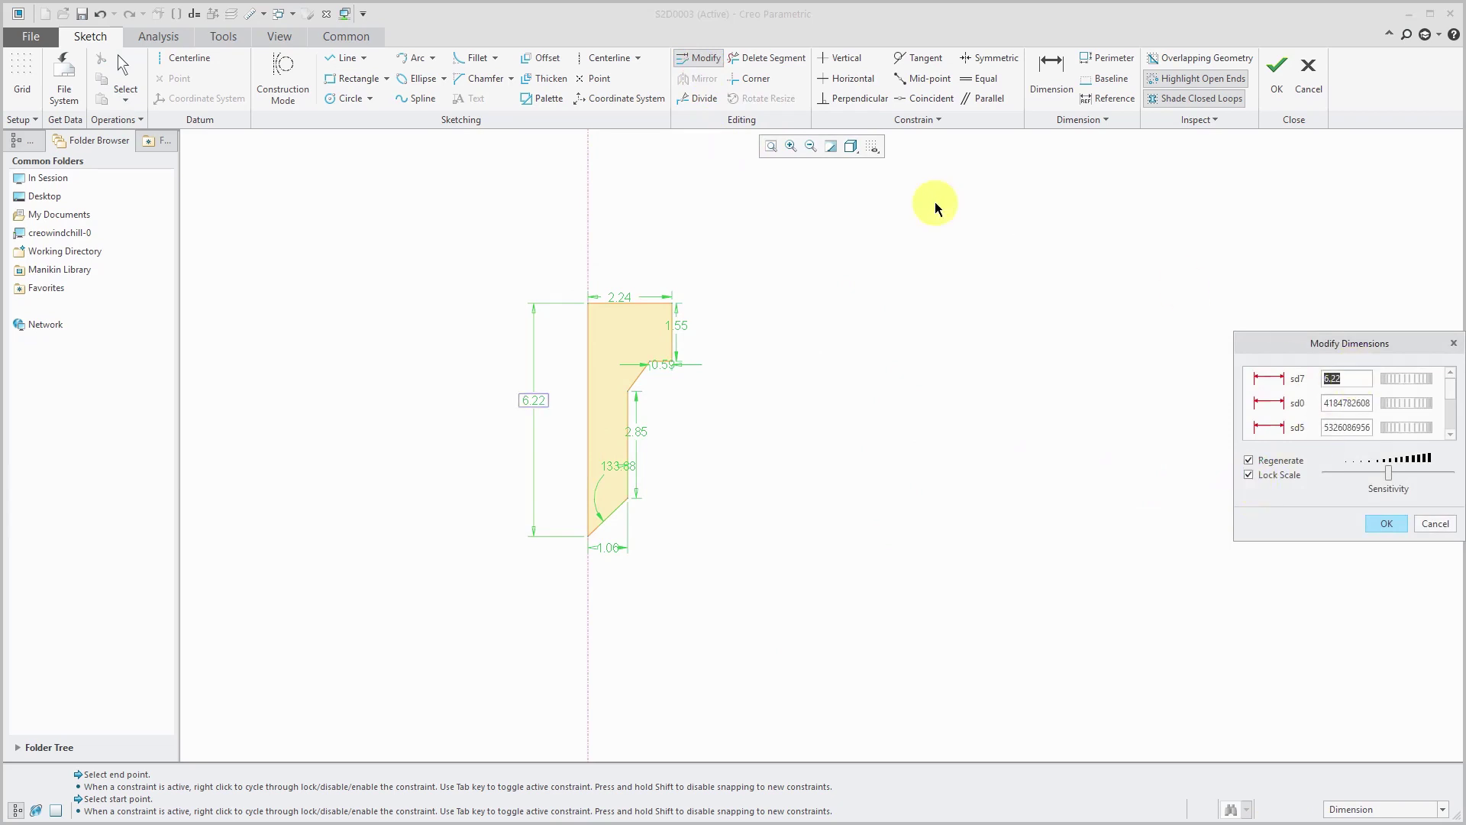
{"action": "type", "text": "1.5"}
{"action": "key", "text": "Tab"}
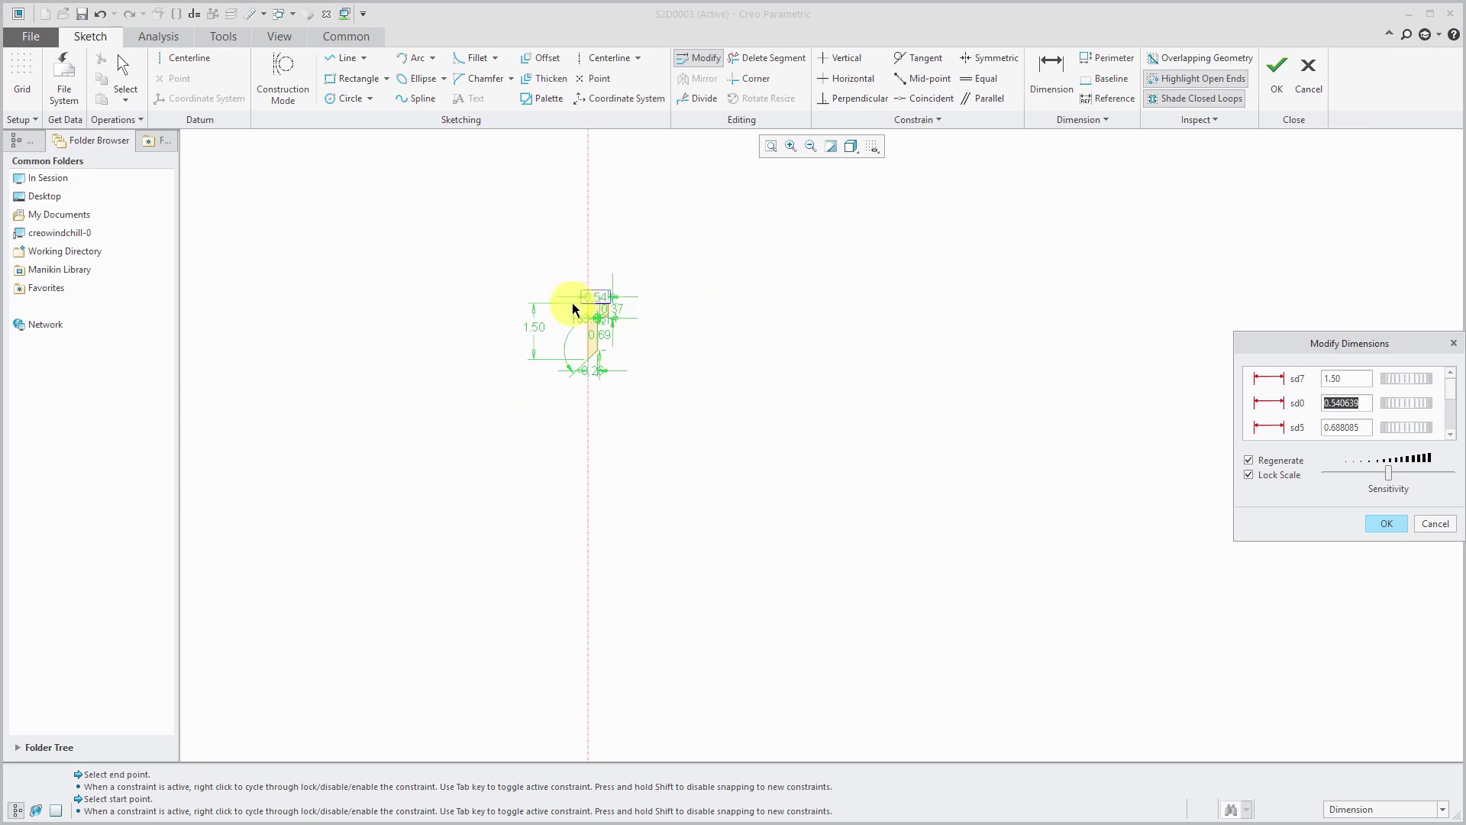
{"action": "scroll", "coordinate": [611, 305], "scroll_direction": "up", "scroll_amount": 10}
{"action": "left_click", "coordinate": [1391, 524]}
{"action": "left_click", "coordinate": [1054, 464]}
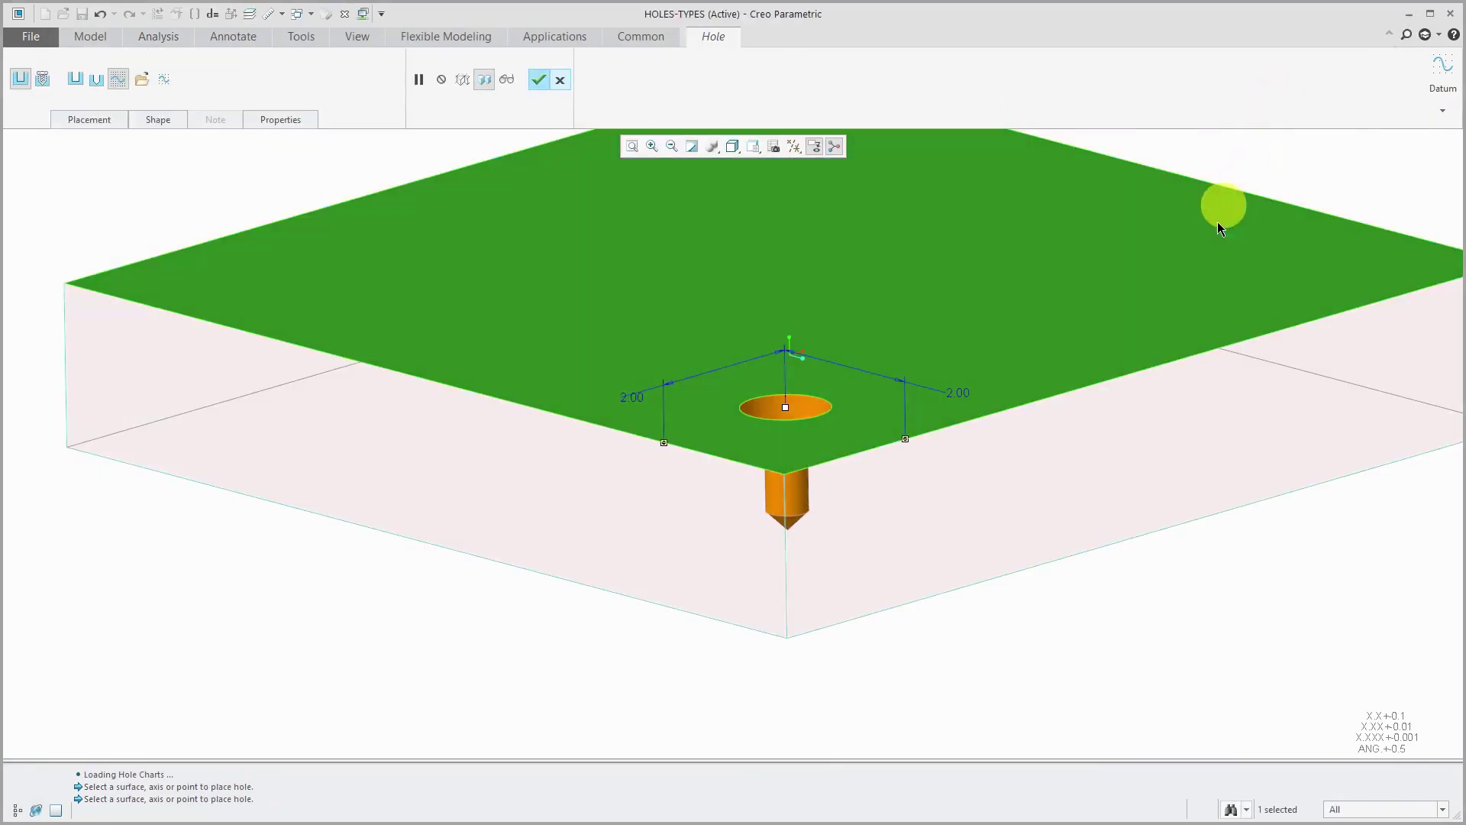
{"action": "middle_click_drag", "start_coordinate": [890, 547], "coordinate": [892, 527]}
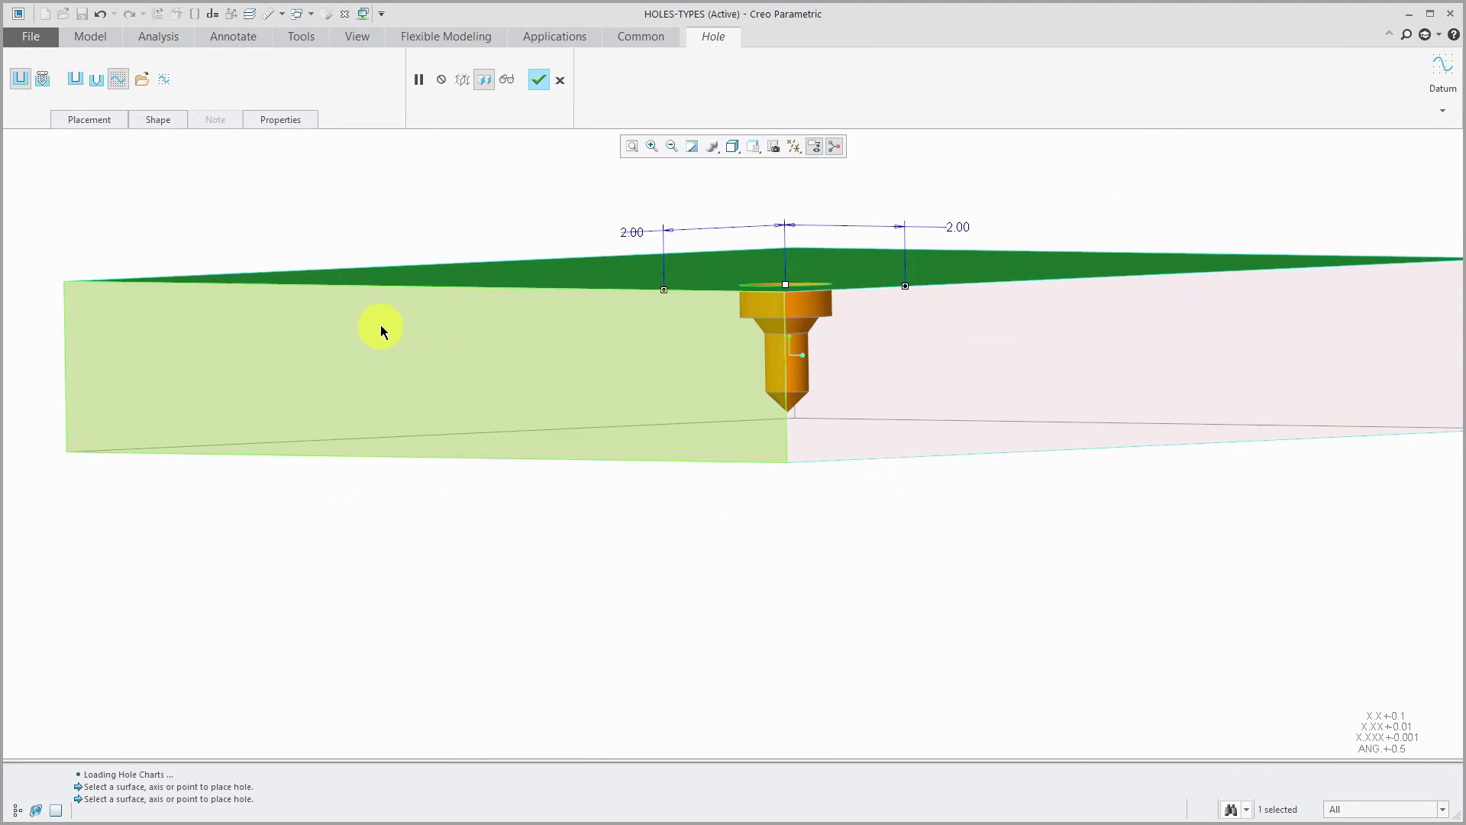
{"action": "left_click", "coordinate": [178, 127]}
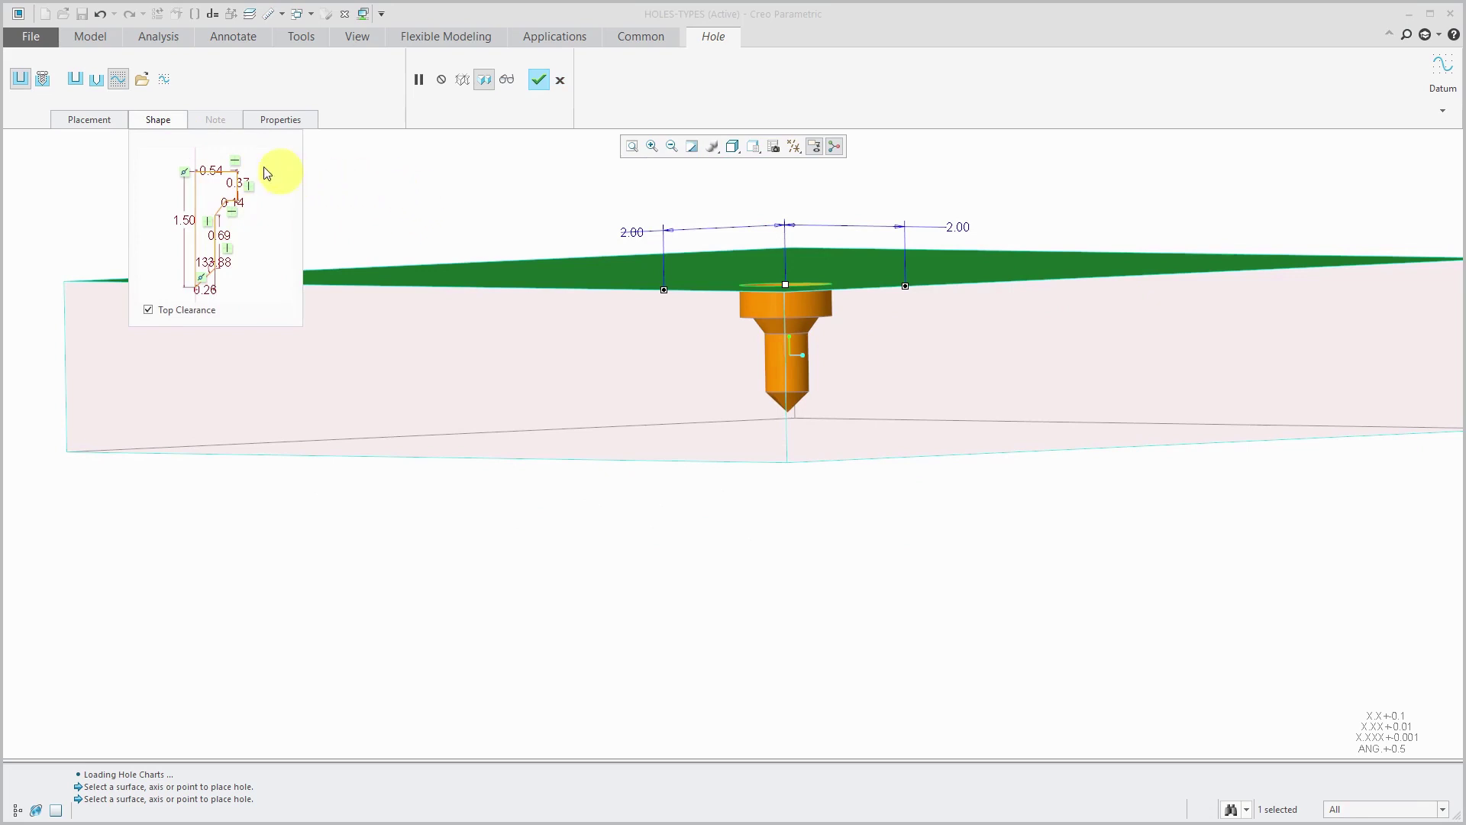
- Return the hole to the predefined rectangle profile and convert it to a standard hole
{"action": "left_click", "coordinate": [75, 79]}
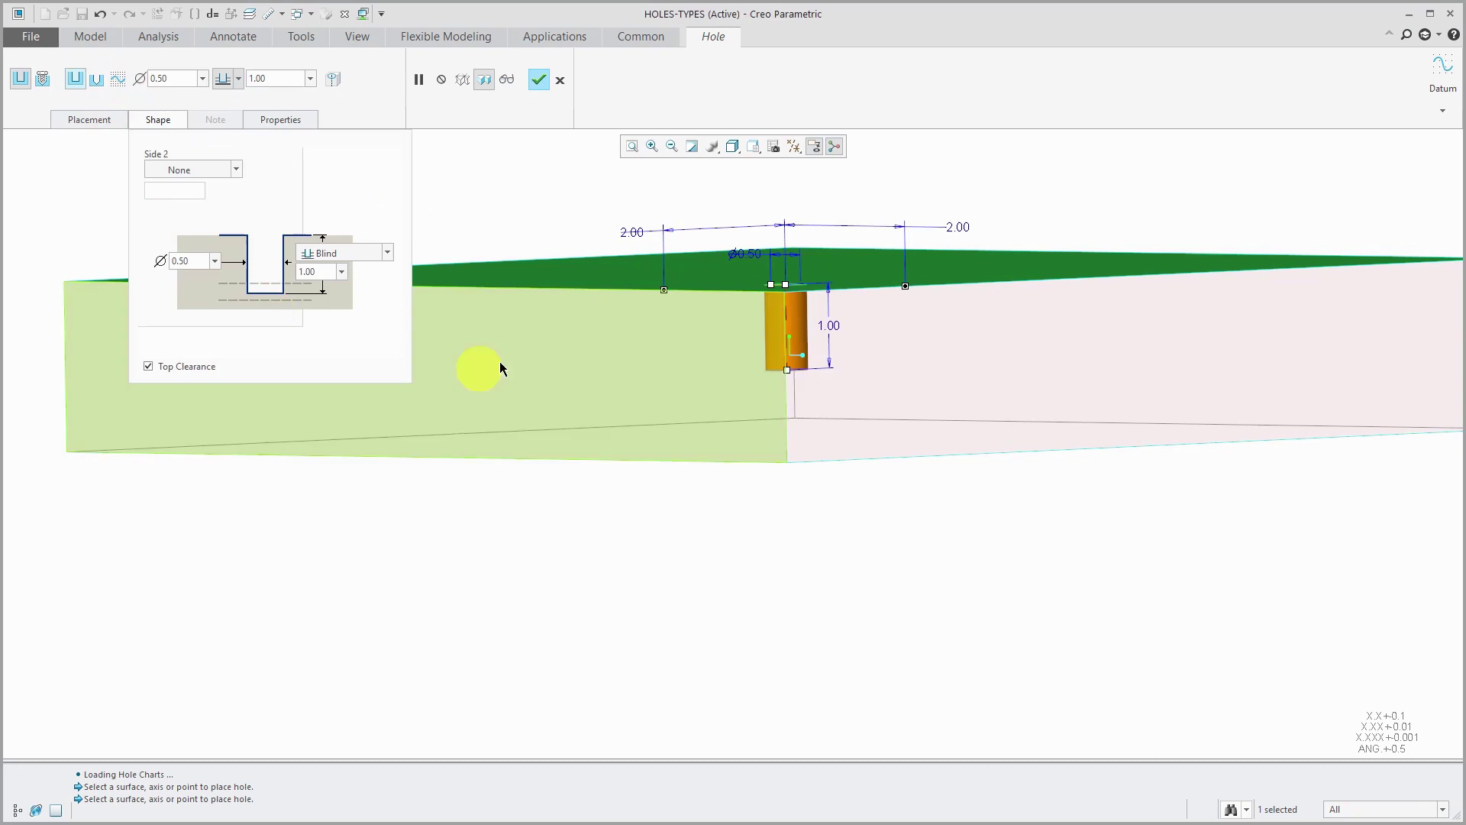
{"action": "middle_click_drag", "start_coordinate": [681, 406], "coordinate": [682, 432]}
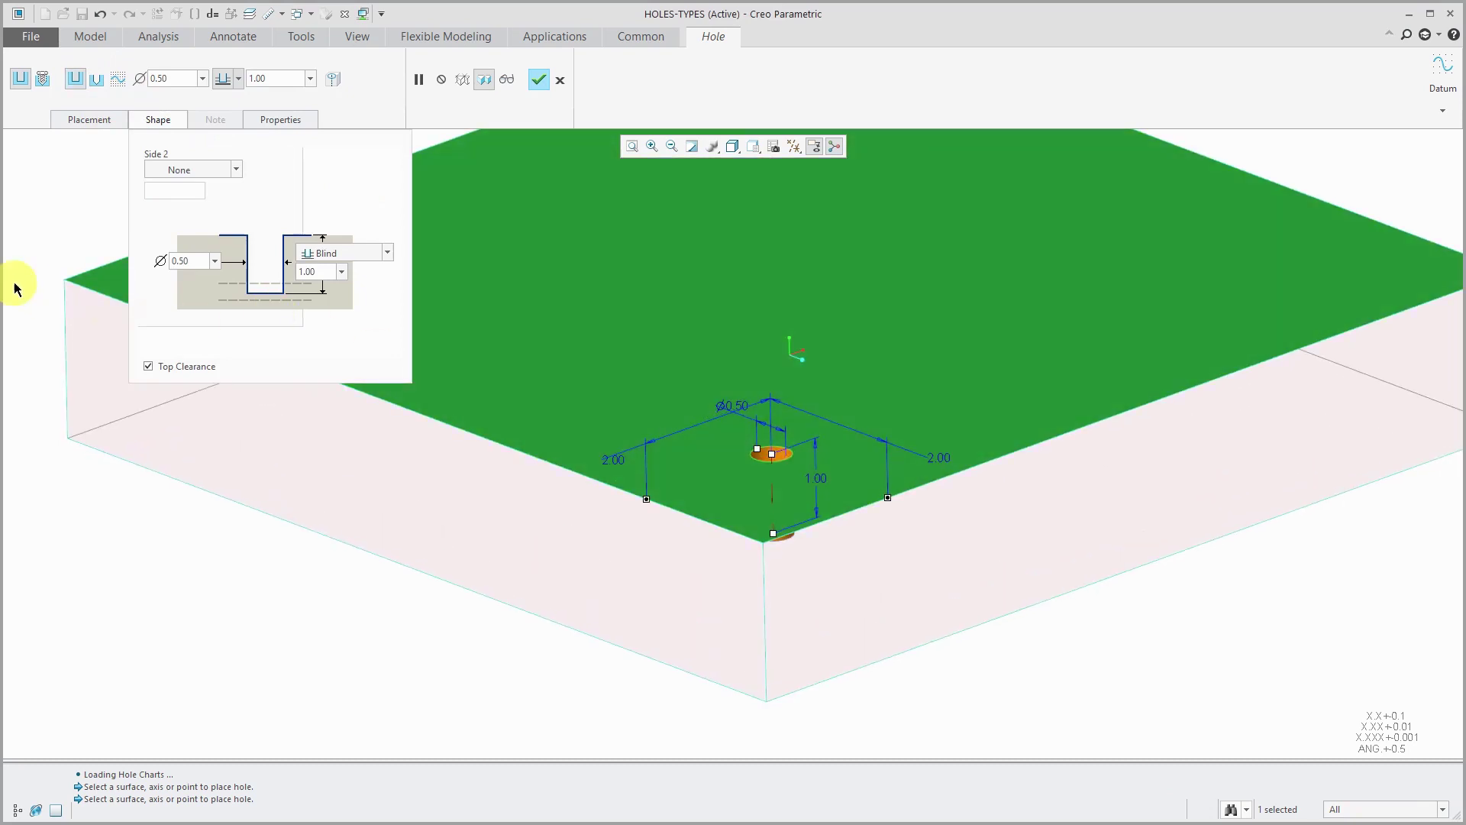
{"action": "left_click", "coordinate": [42, 81]}
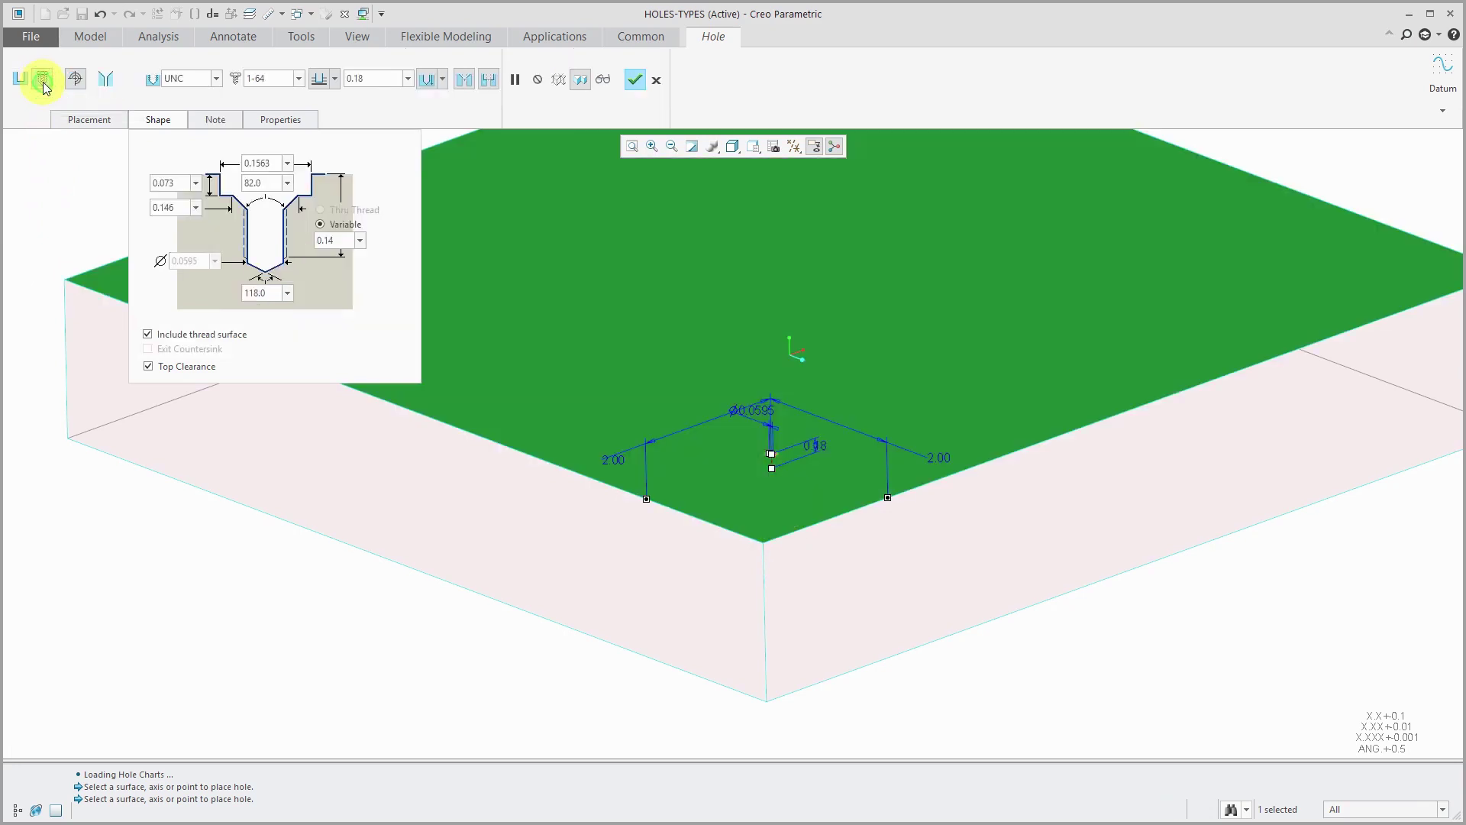
- Compare the thread series available for the hole with the hole chart files in Creo's text\hole folder in File Explorer
{"action": "left_click", "coordinate": [217, 78]}
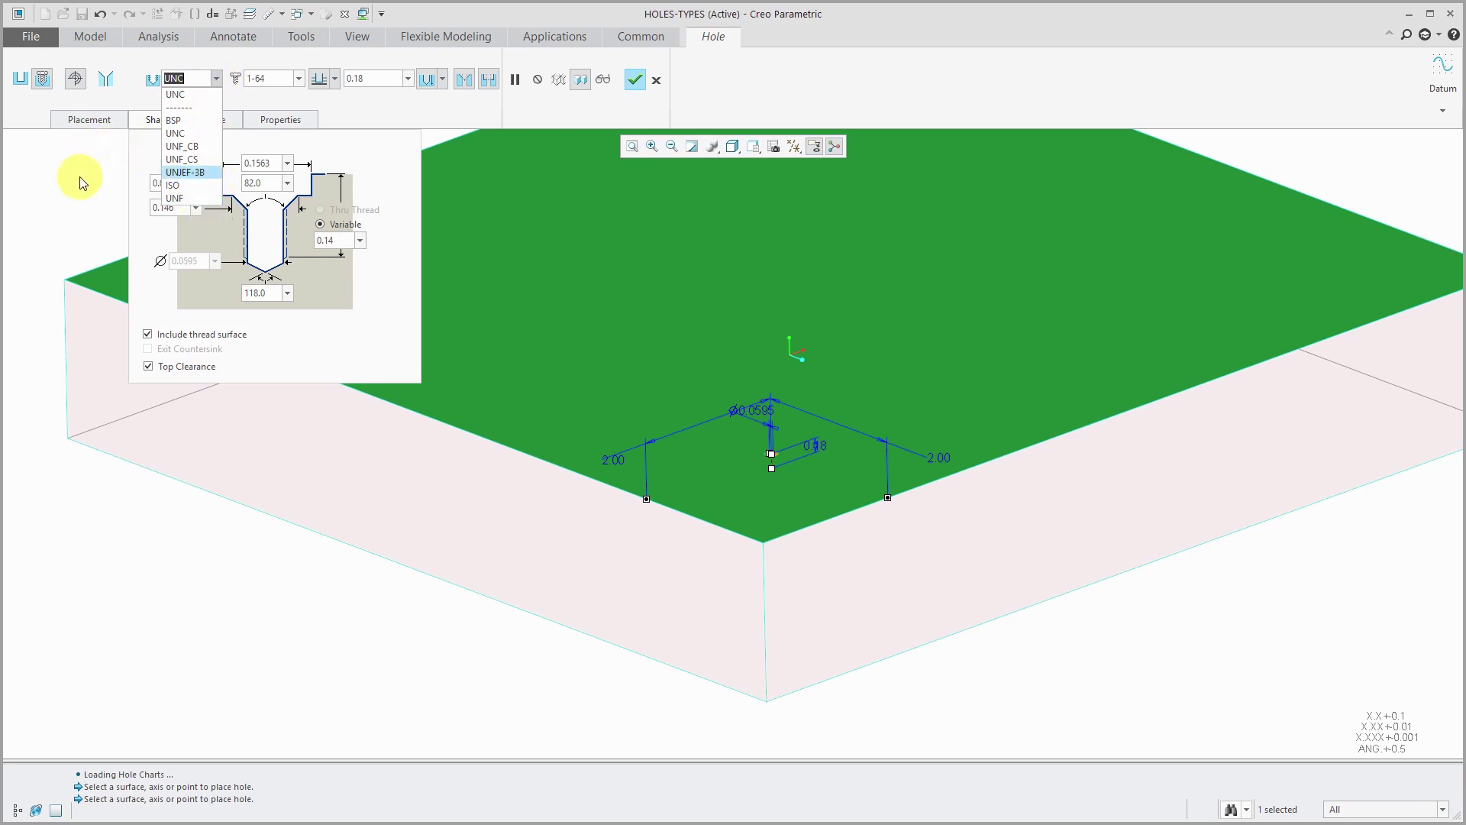
{"action": "key", "text": "alt+Tab"}
{"action": "key", "text": "Tab"}
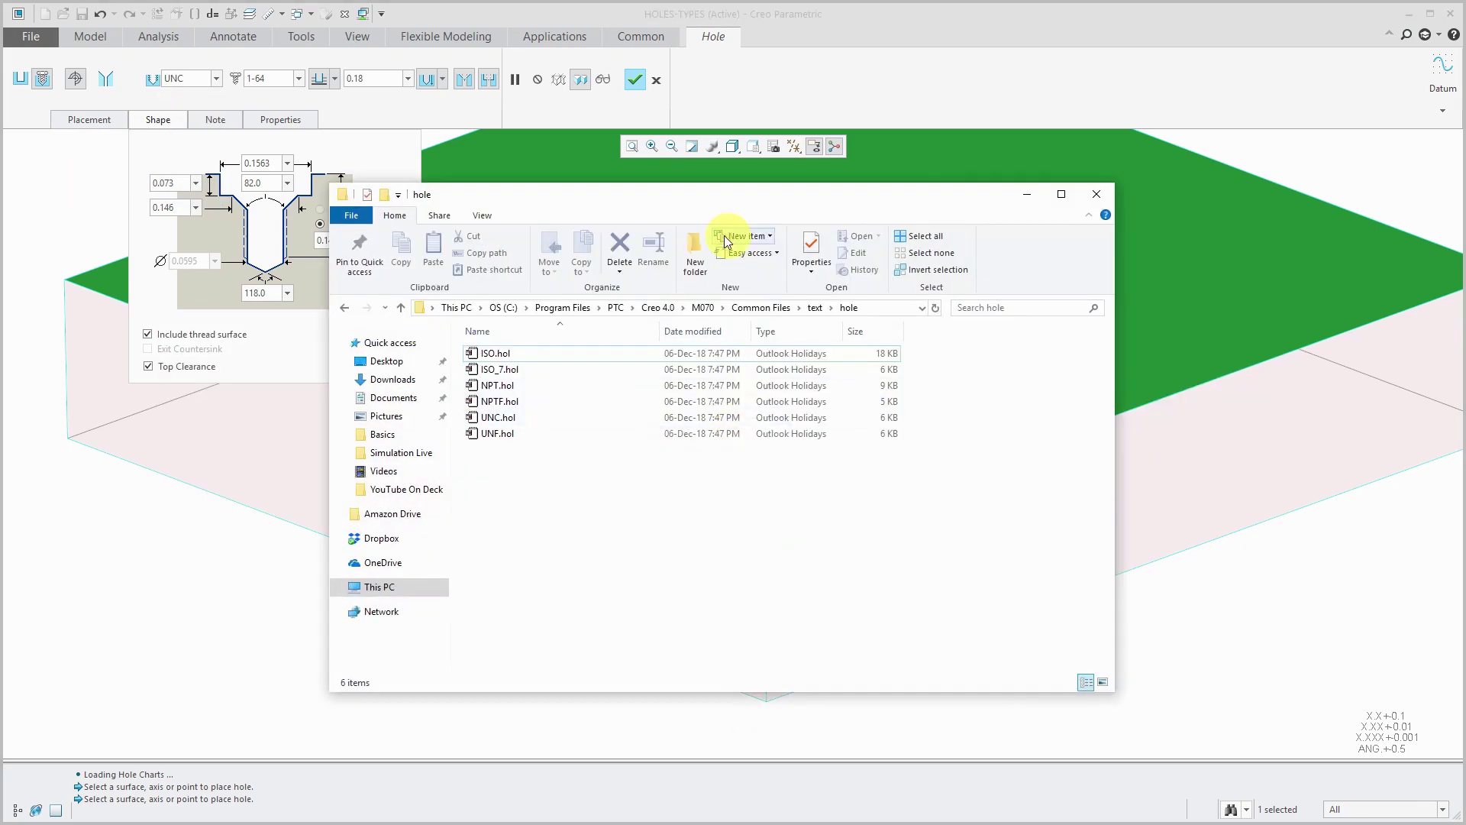
{"action": "left_click_drag", "start_coordinate": [669, 219], "coordinate": [783, 210]}
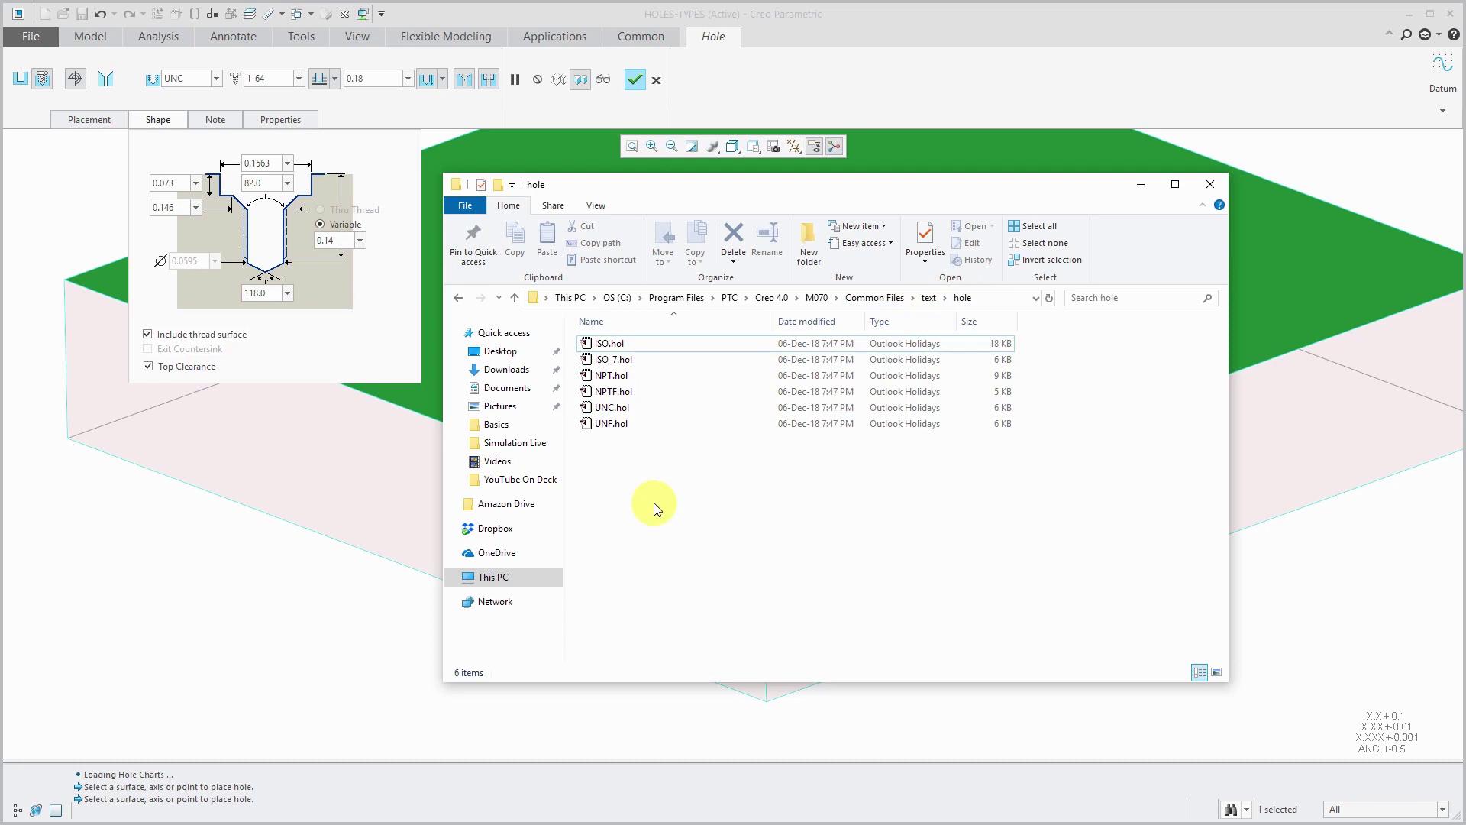
{"action": "left_click", "coordinate": [218, 79]}
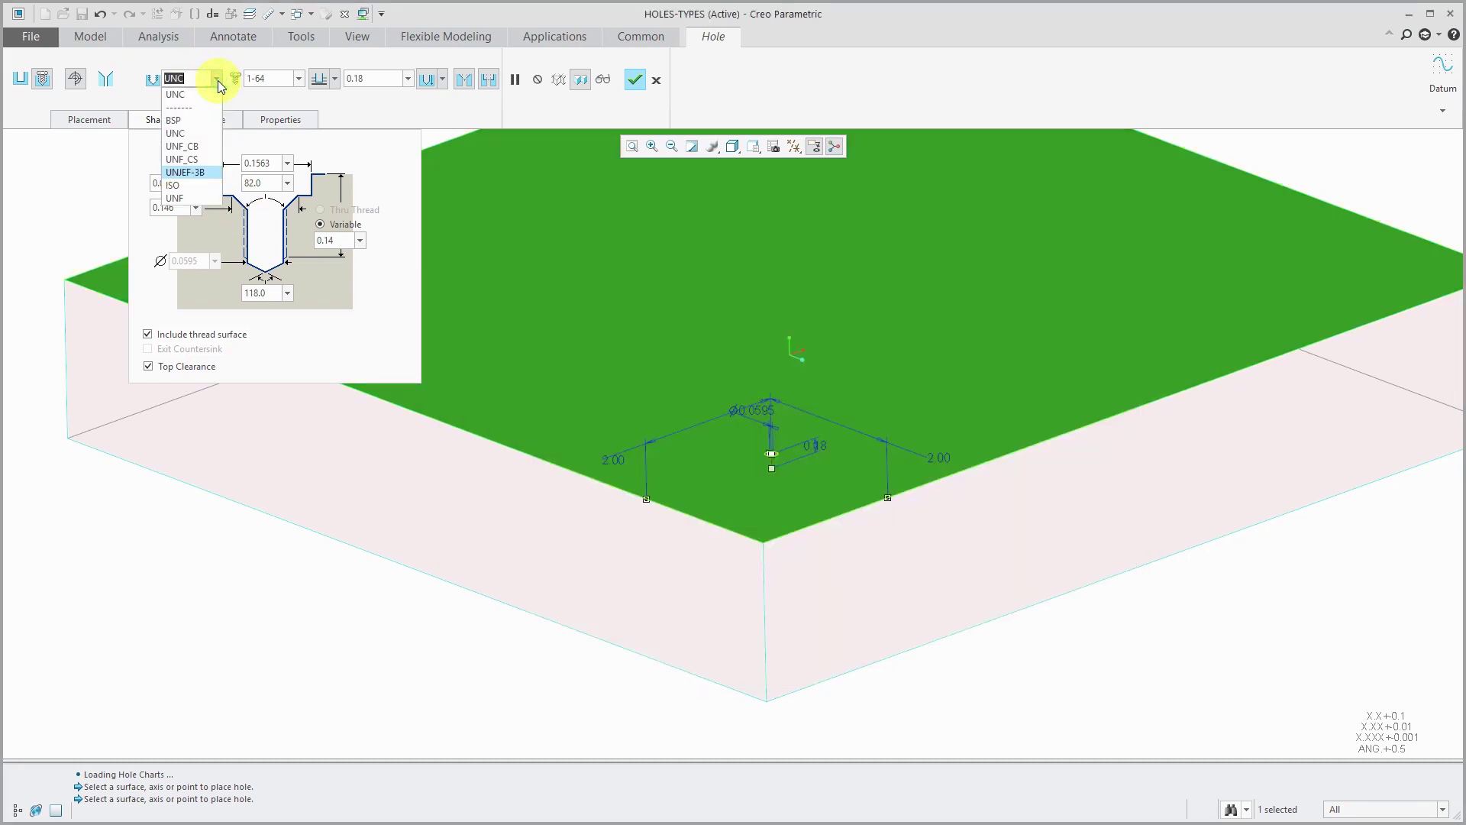
{"action": "left_click", "coordinate": [106, 192]}
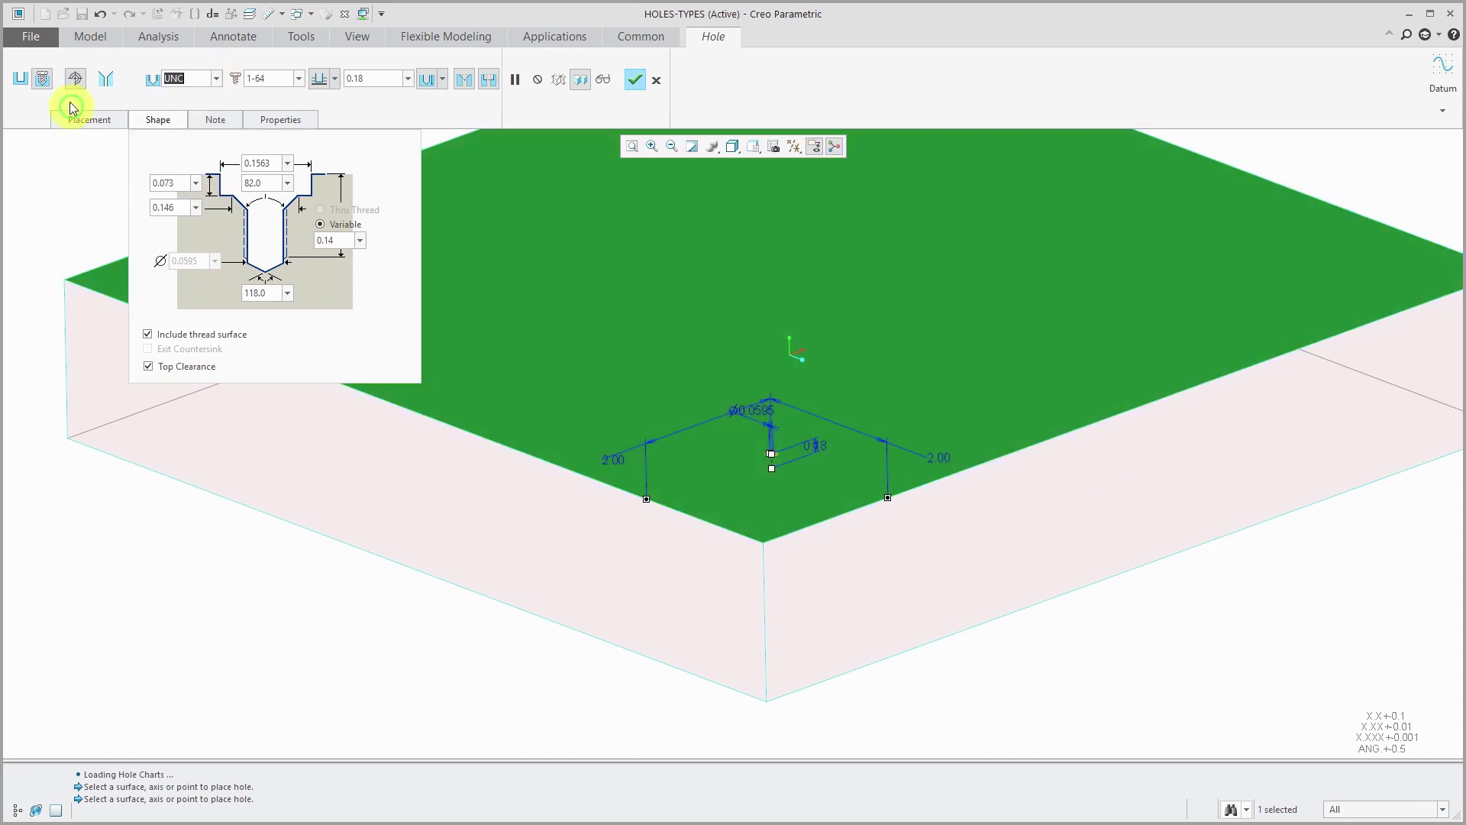
- Look up the hole_parameter_file_path option and its folder in the configuration options, leaving the settings unchanged
{"action": "left_click", "coordinate": [38, 38]}
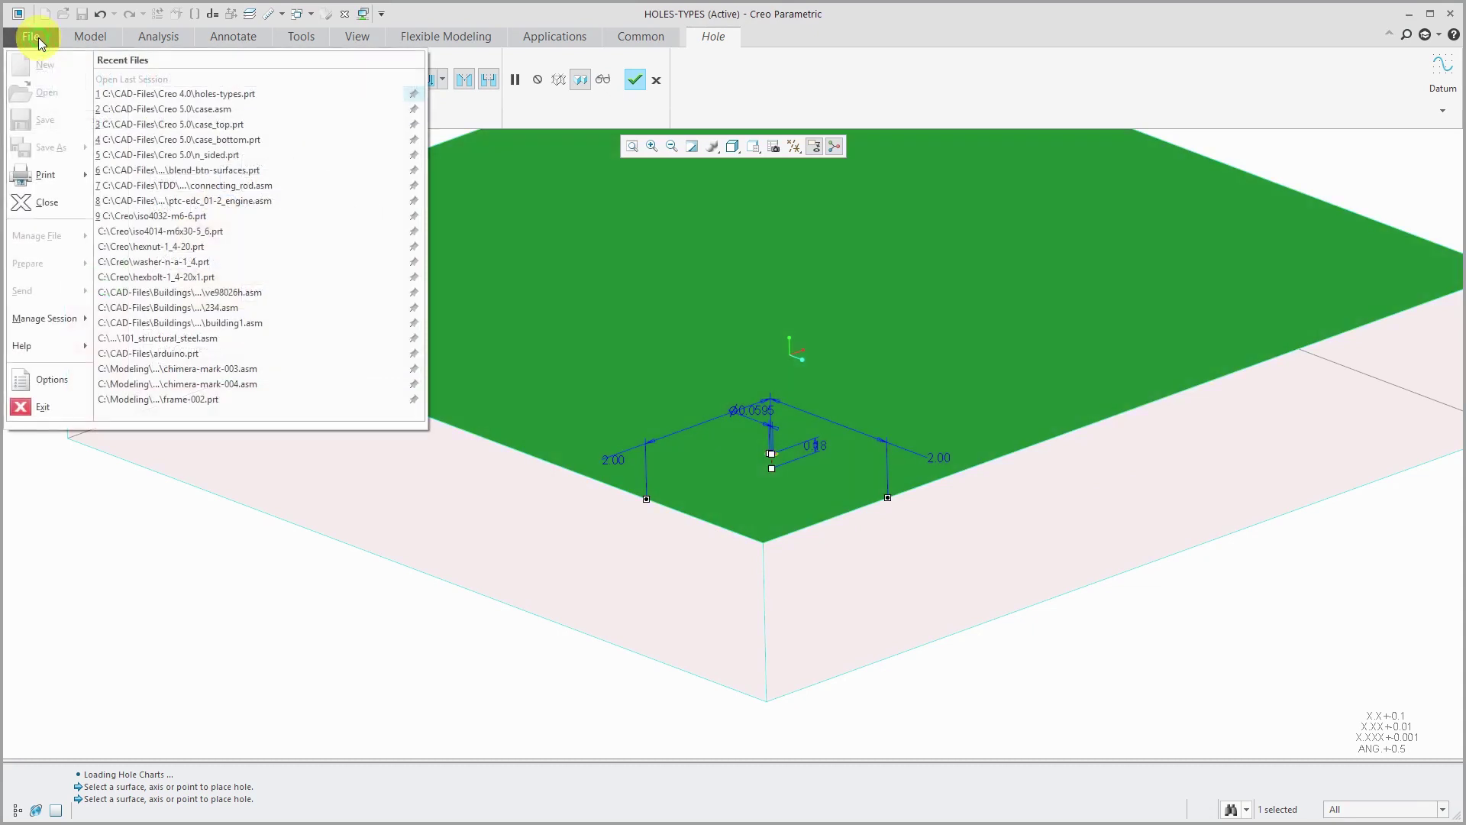
{"action": "left_click", "coordinate": [43, 379]}
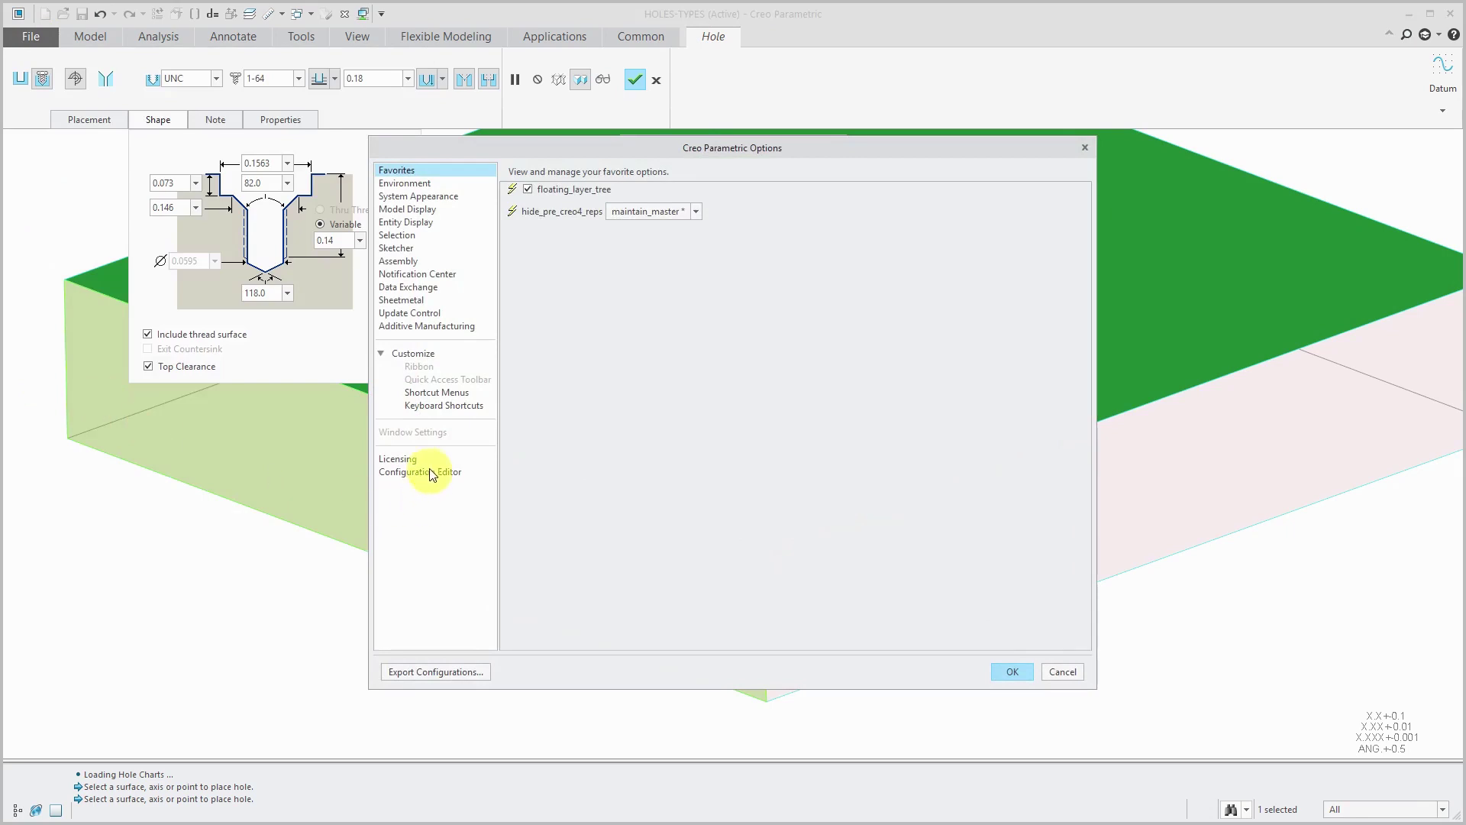
{"action": "left_click", "coordinate": [430, 473]}
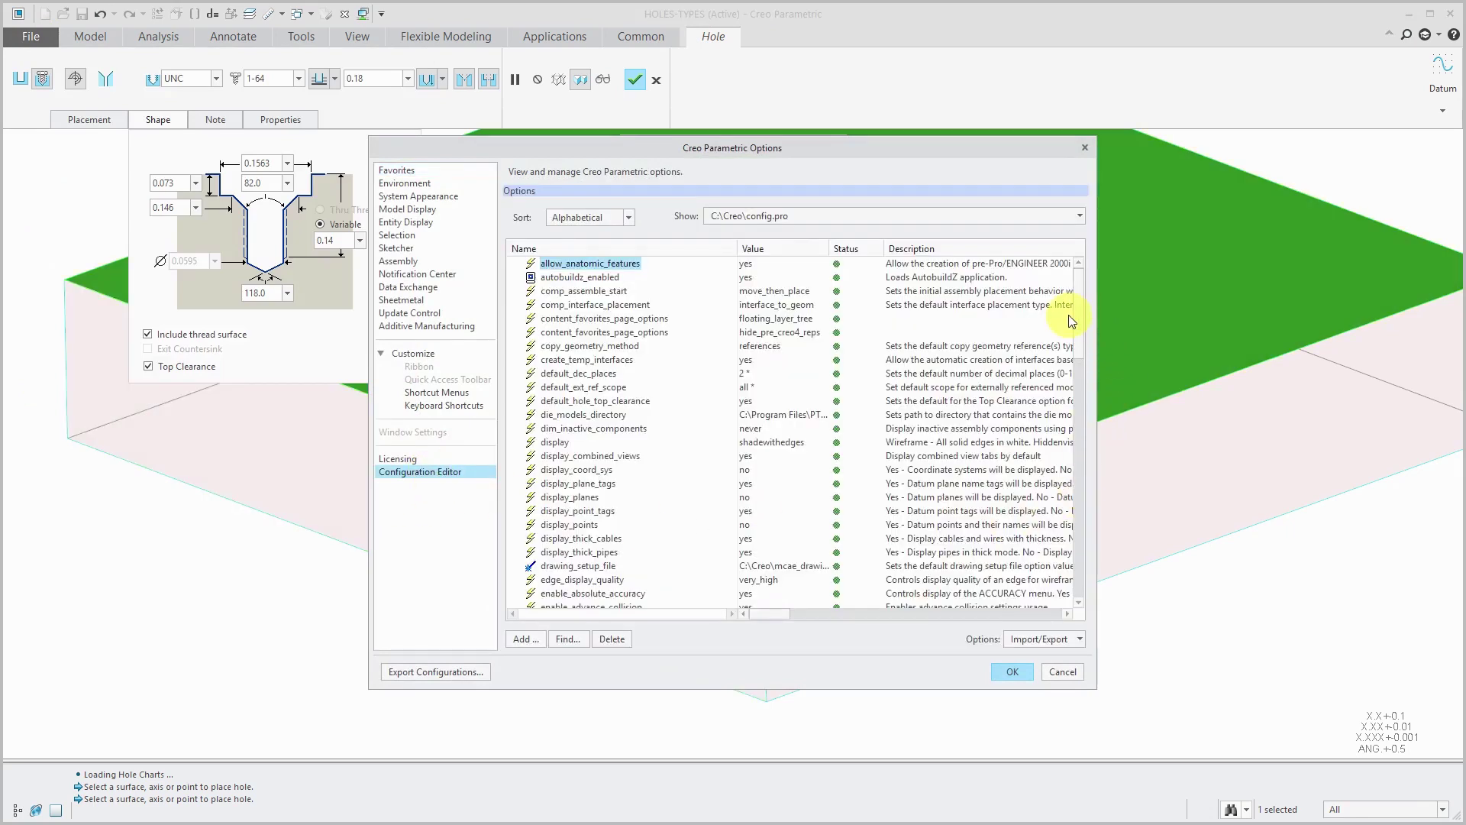
{"action": "left_click_drag", "start_coordinate": [1079, 316], "coordinate": [1088, 378]}
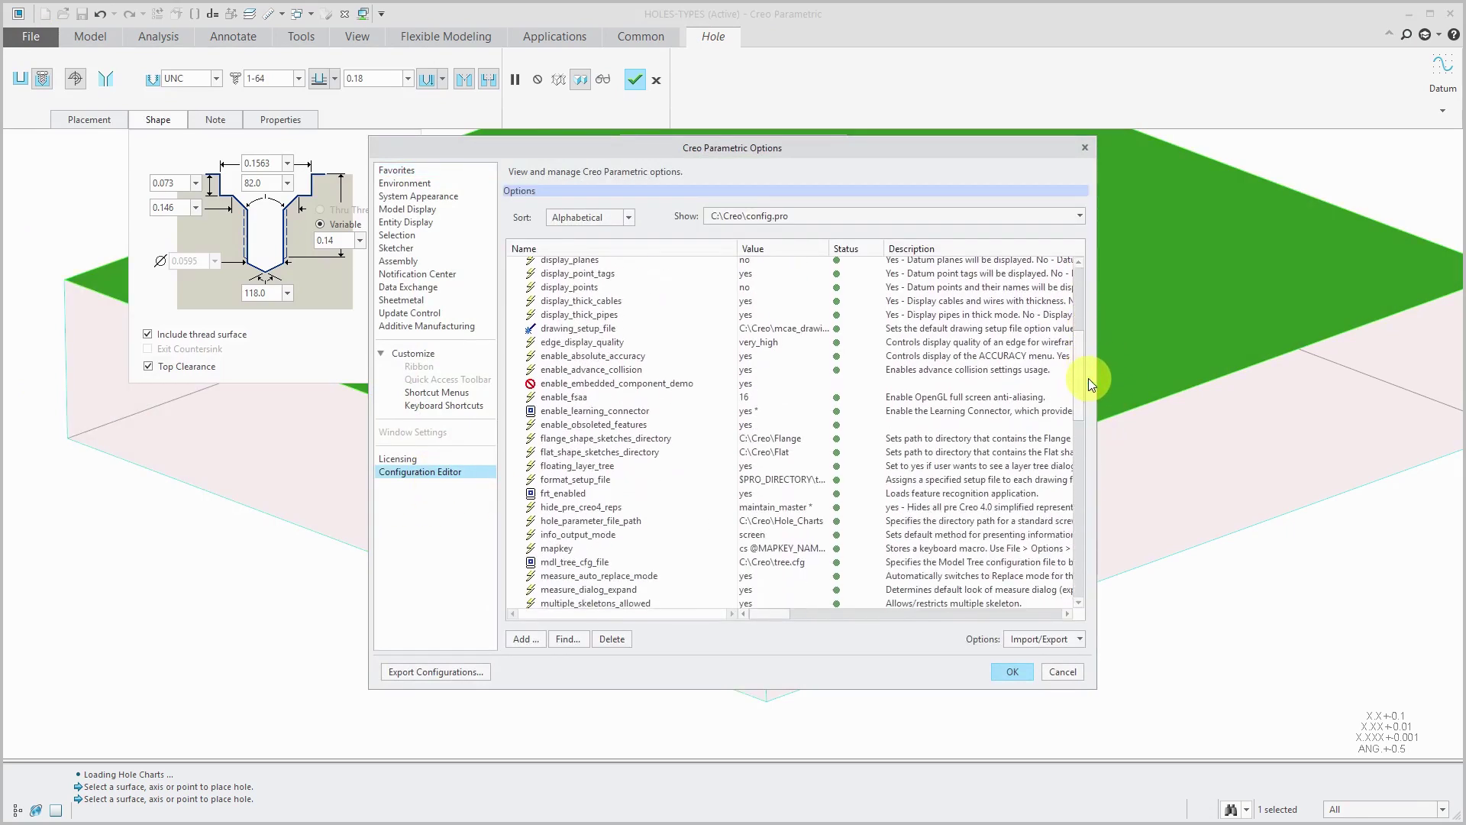
{"action": "left_click", "coordinate": [563, 520]}
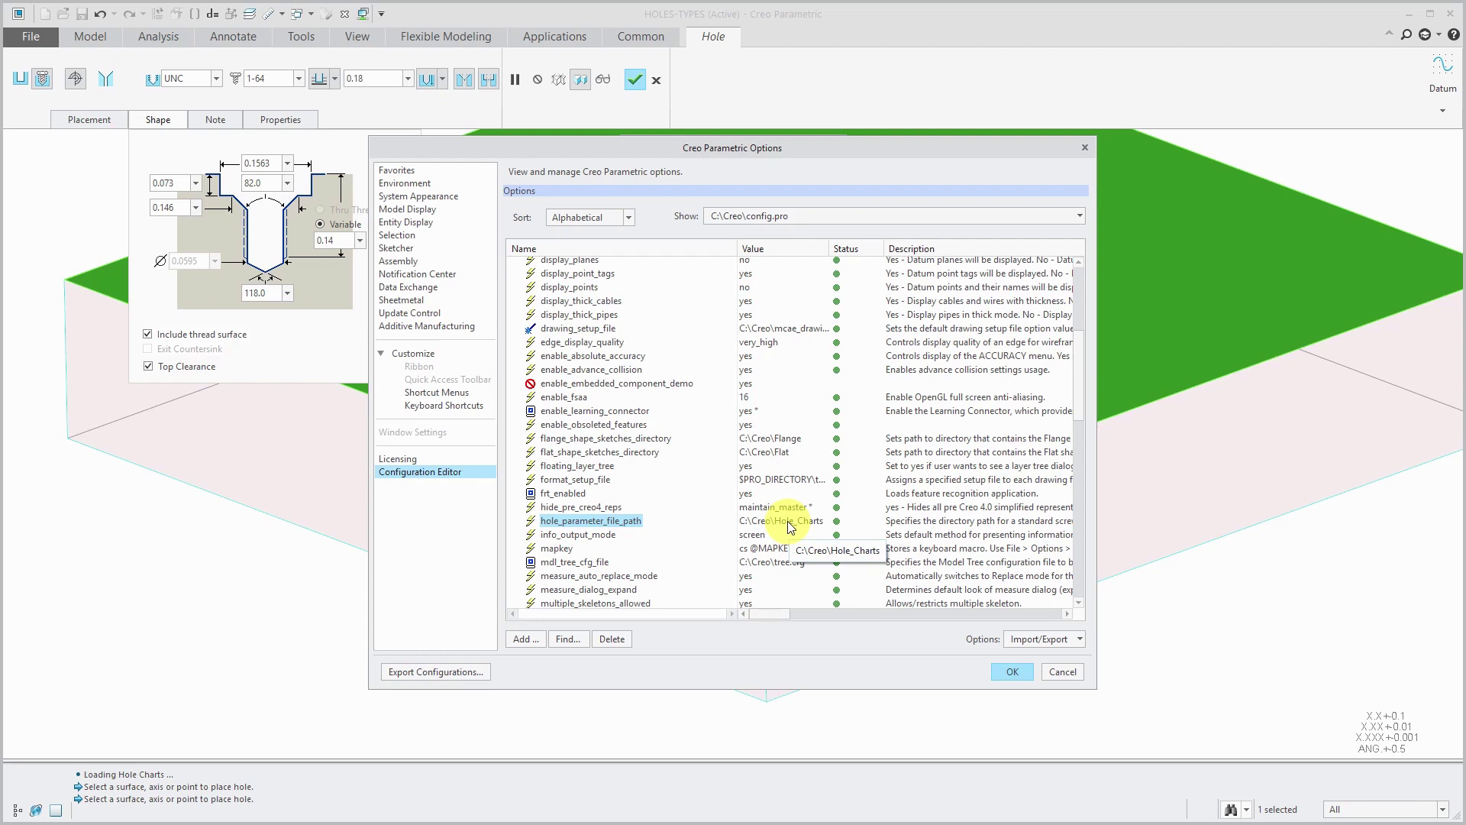
{"action": "left_click", "coordinate": [1059, 675]}
- Examine the custom hole chart files in the Hole_Charts folder with the built-in browser
{"action": "left_click", "coordinate": [36, 809]}
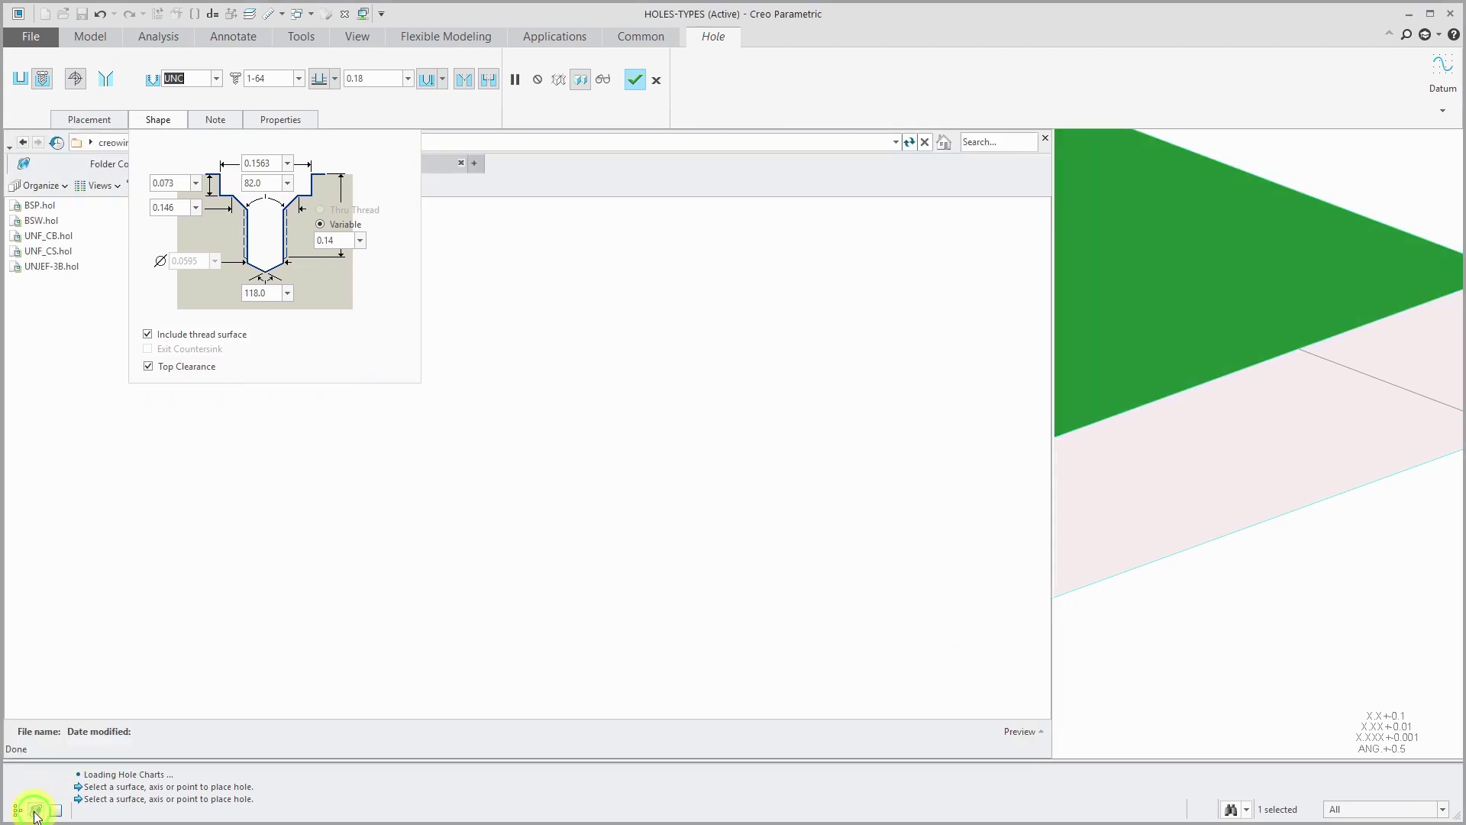
{"action": "left_click", "coordinate": [156, 118]}
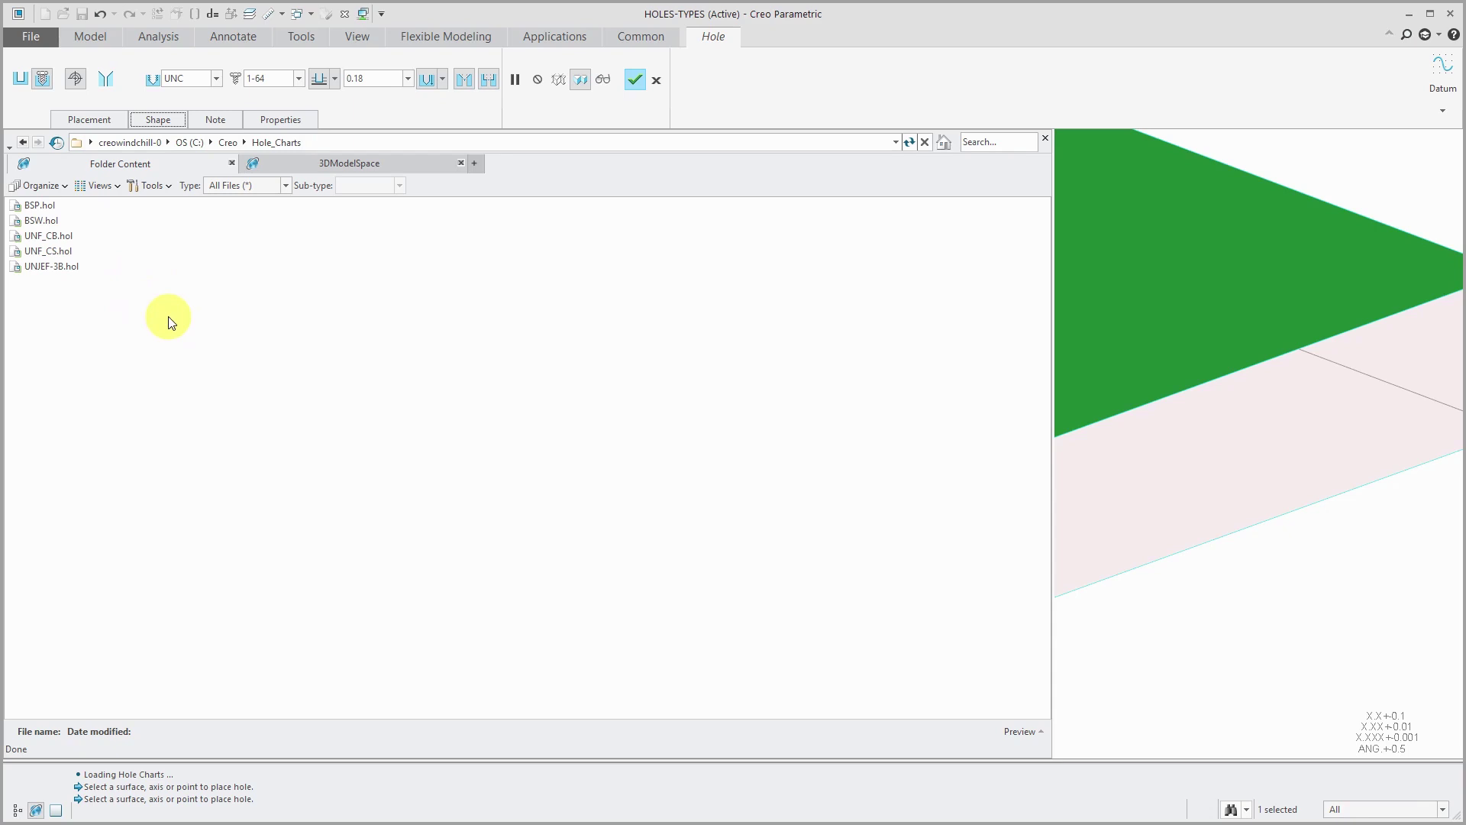
{"action": "left_click", "coordinate": [1045, 142]}
- Set the standard hole to the UNC series with a 1/4-20 screw size and remove its countersink
{"action": "left_click", "coordinate": [217, 80]}
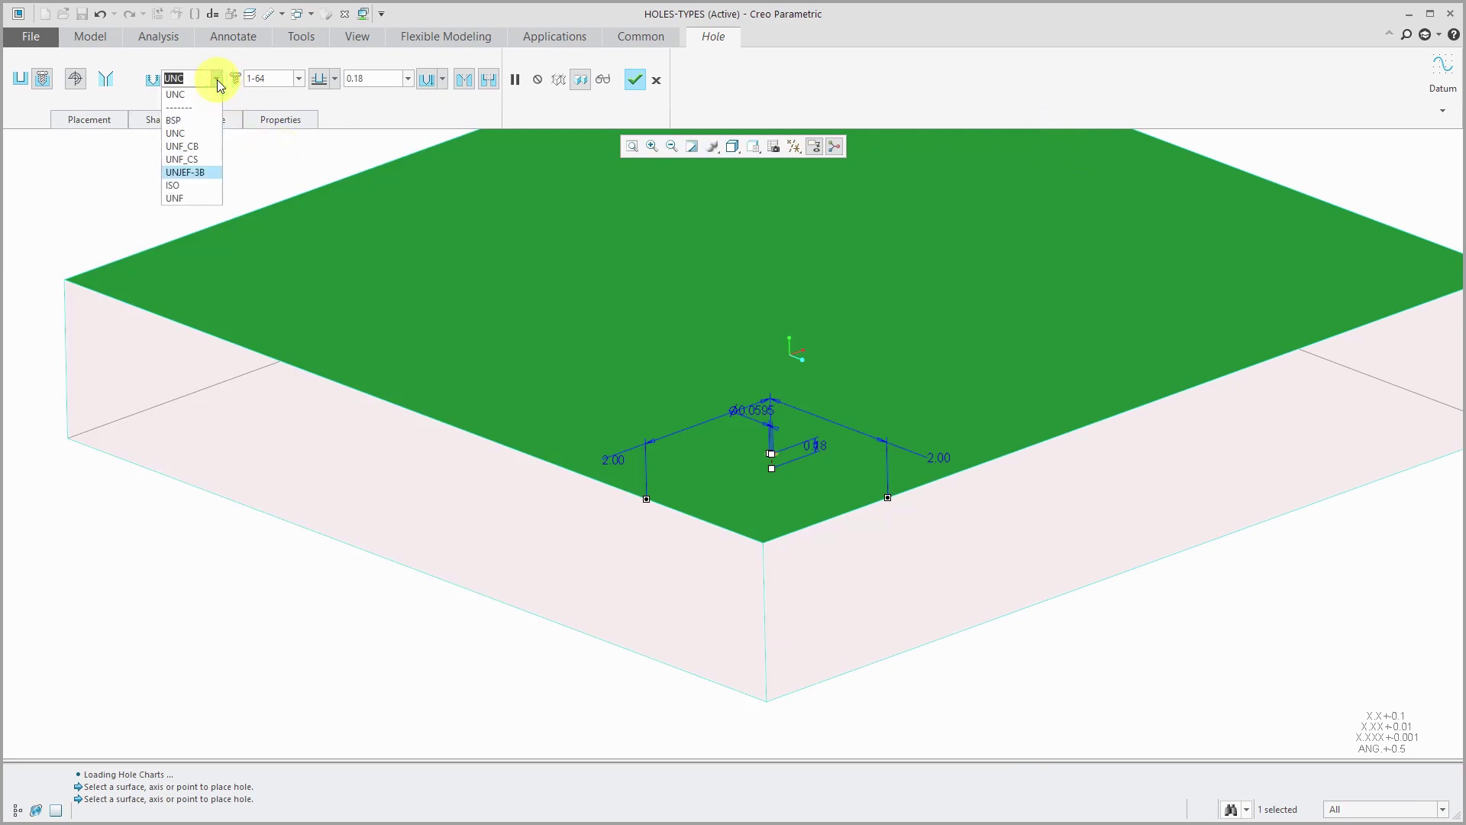
{"action": "left_click", "coordinate": [208, 133]}
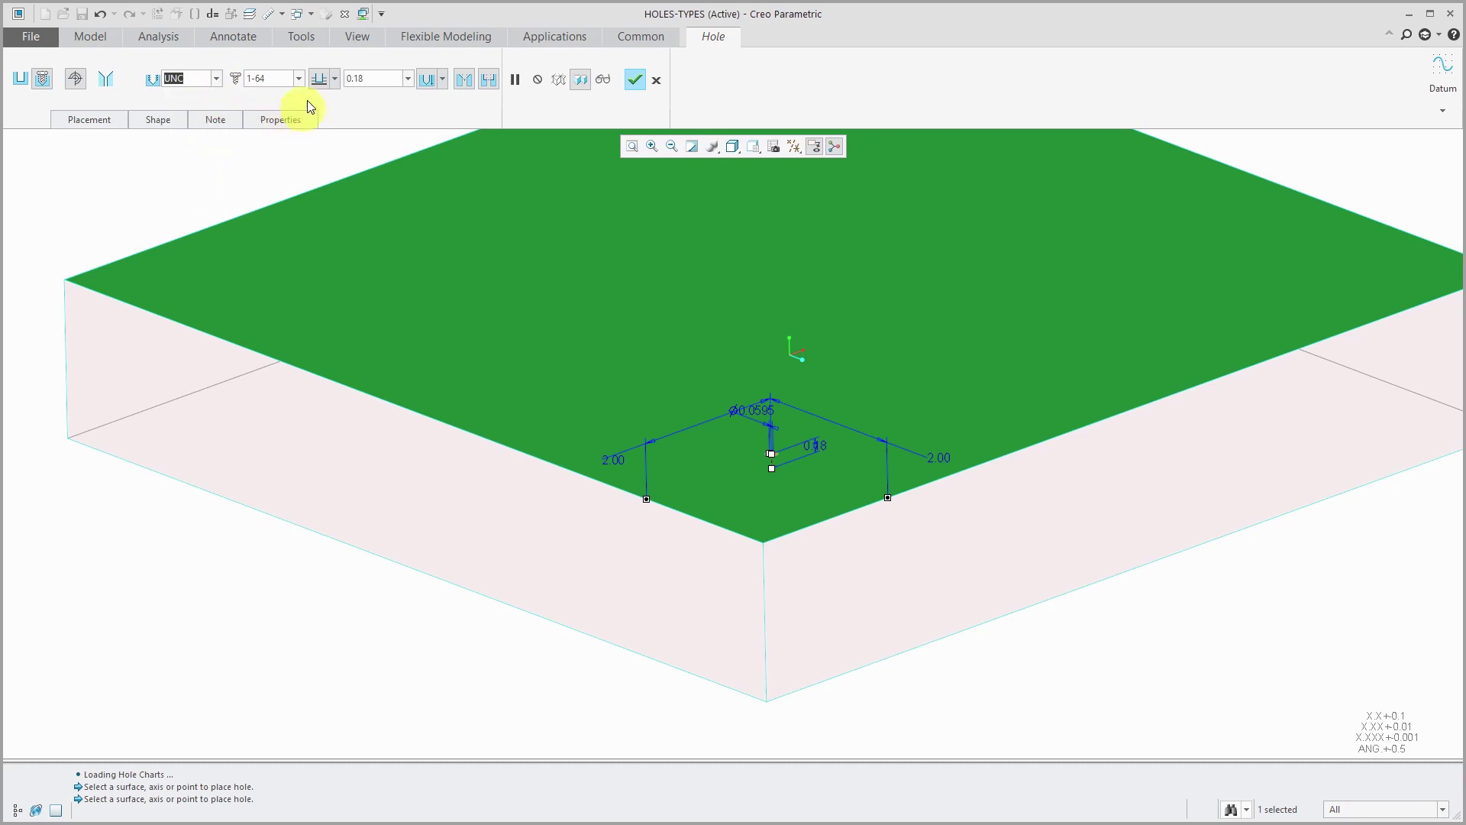
{"action": "left_click", "coordinate": [299, 78]}
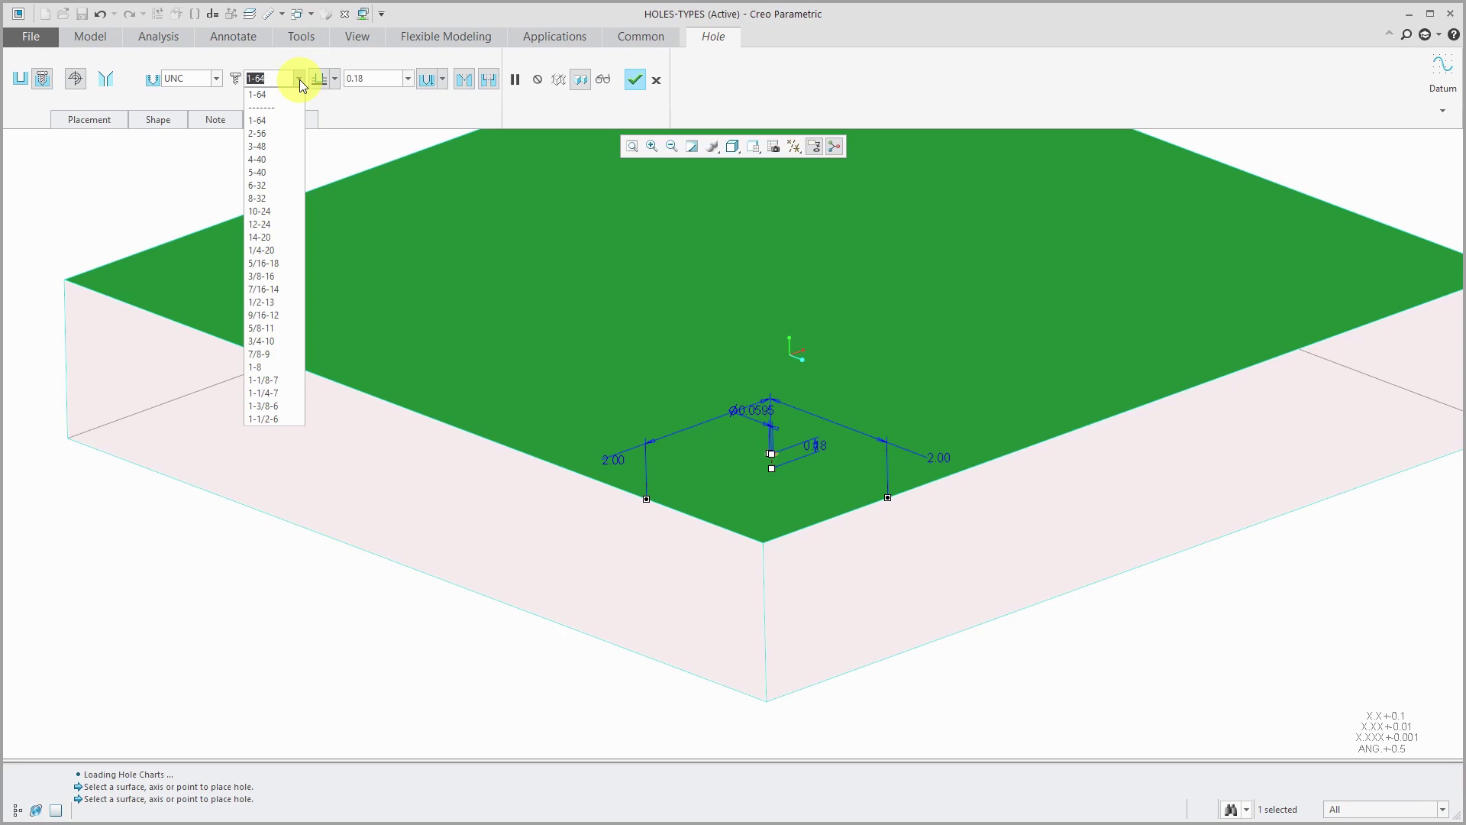
{"action": "left_click", "coordinate": [277, 250]}
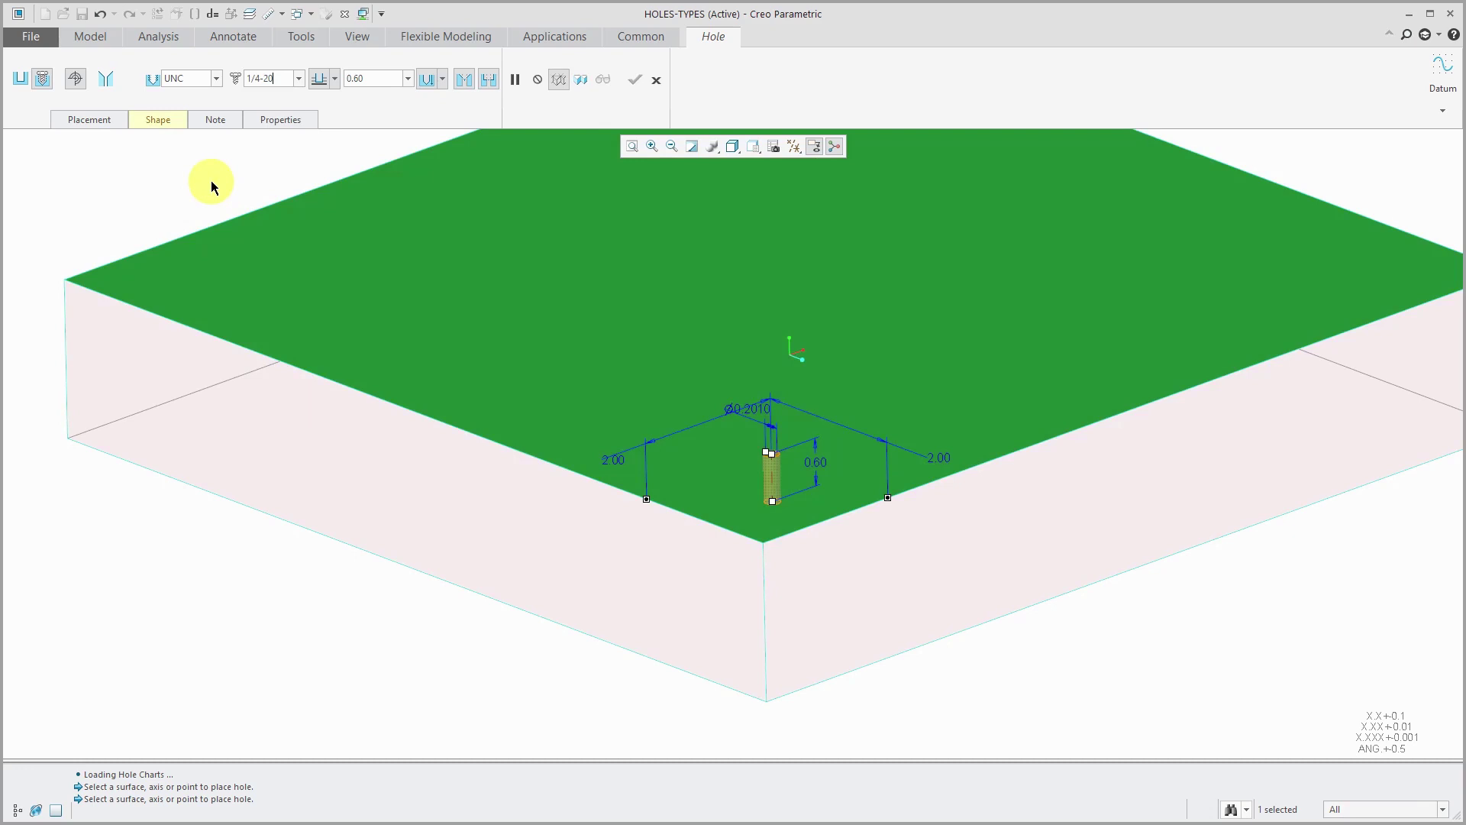
{"action": "left_click", "coordinate": [166, 127]}
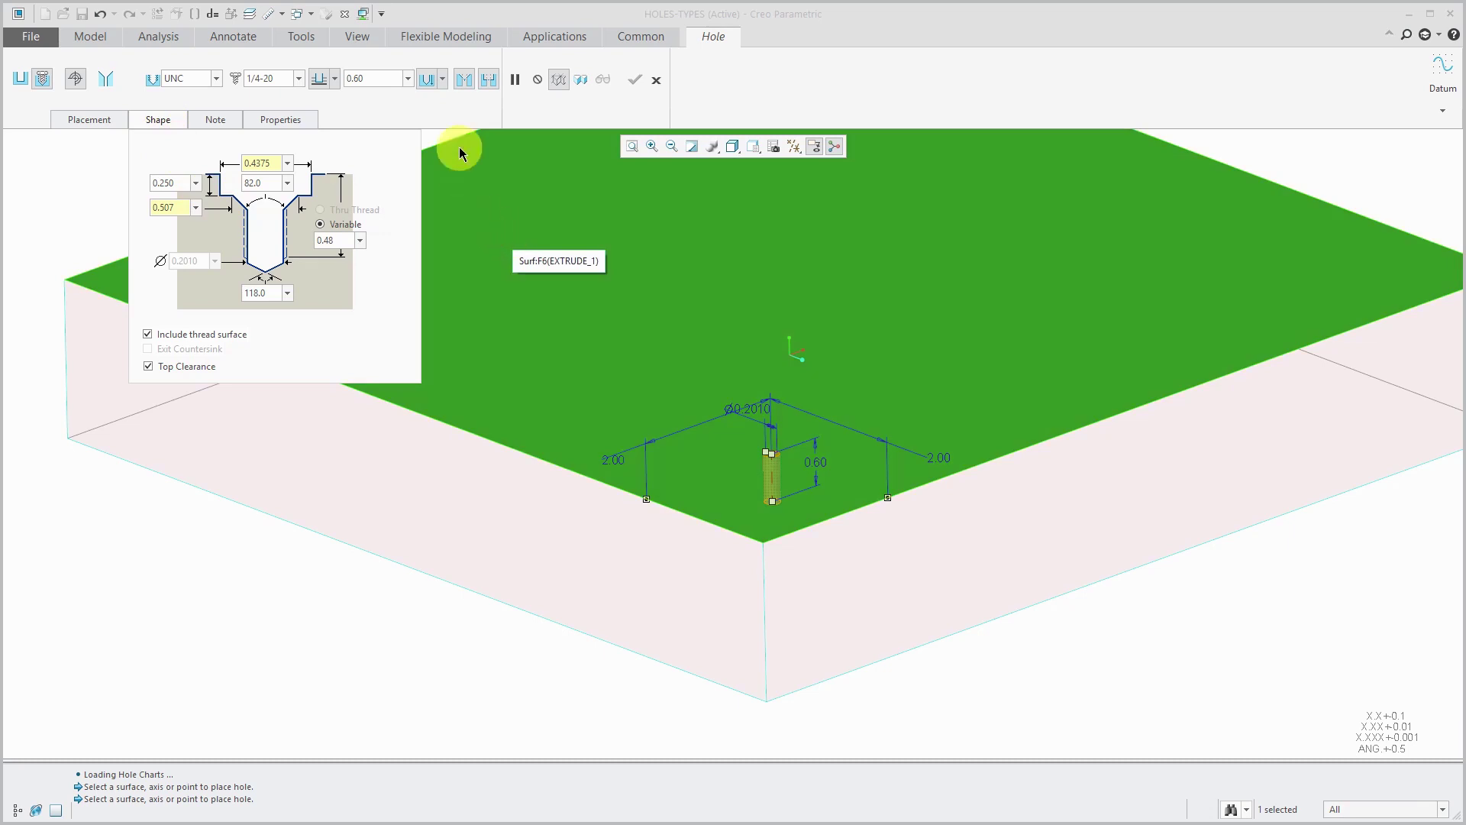
{"action": "left_click", "coordinate": [465, 81]}
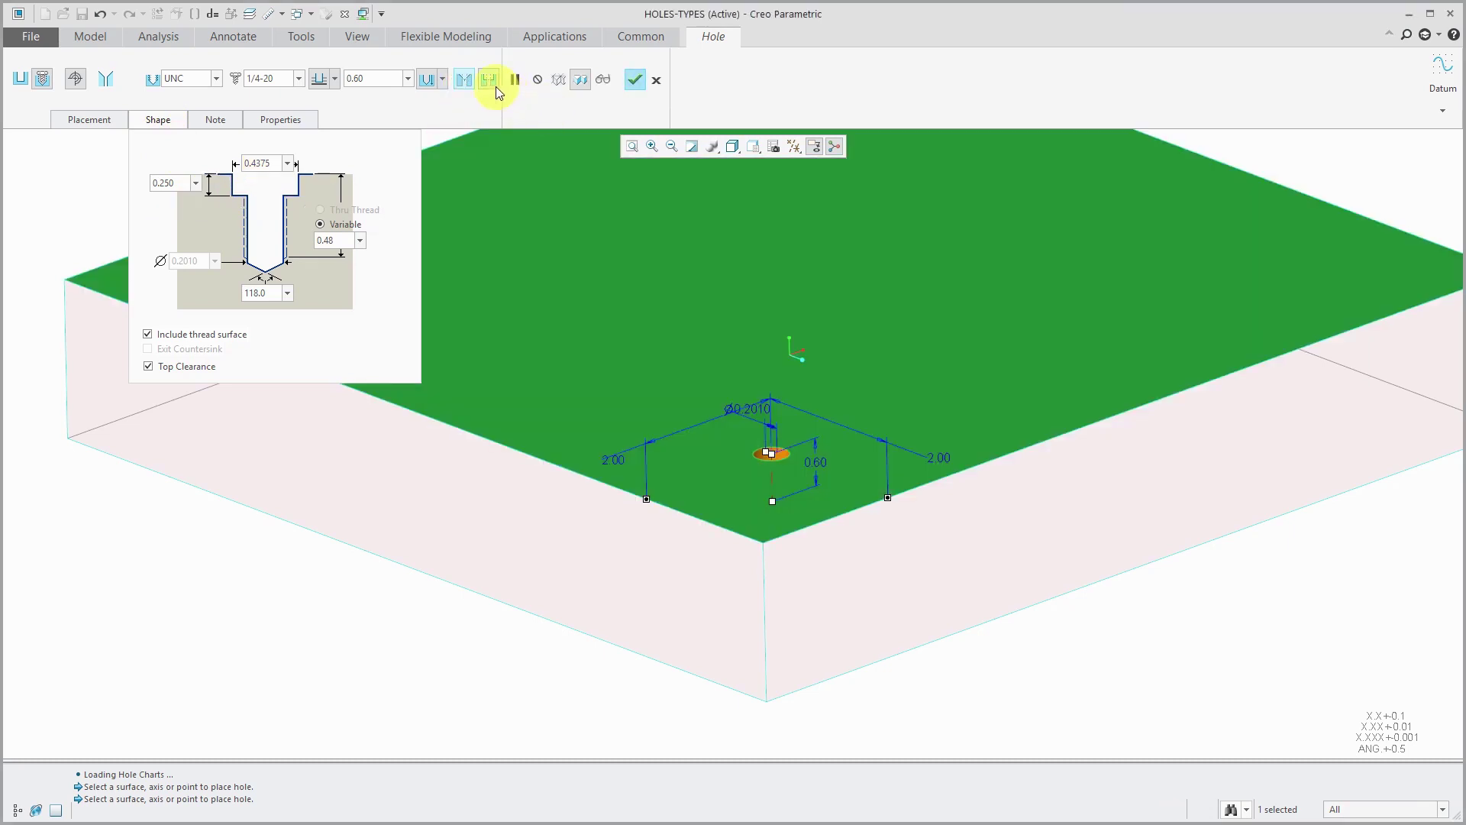
- Turn the counterbored hole's tapping off and back on to compare the two shape profiles
{"action": "middle_click_drag", "start_coordinate": [468, 256], "coordinate": [524, 268]}
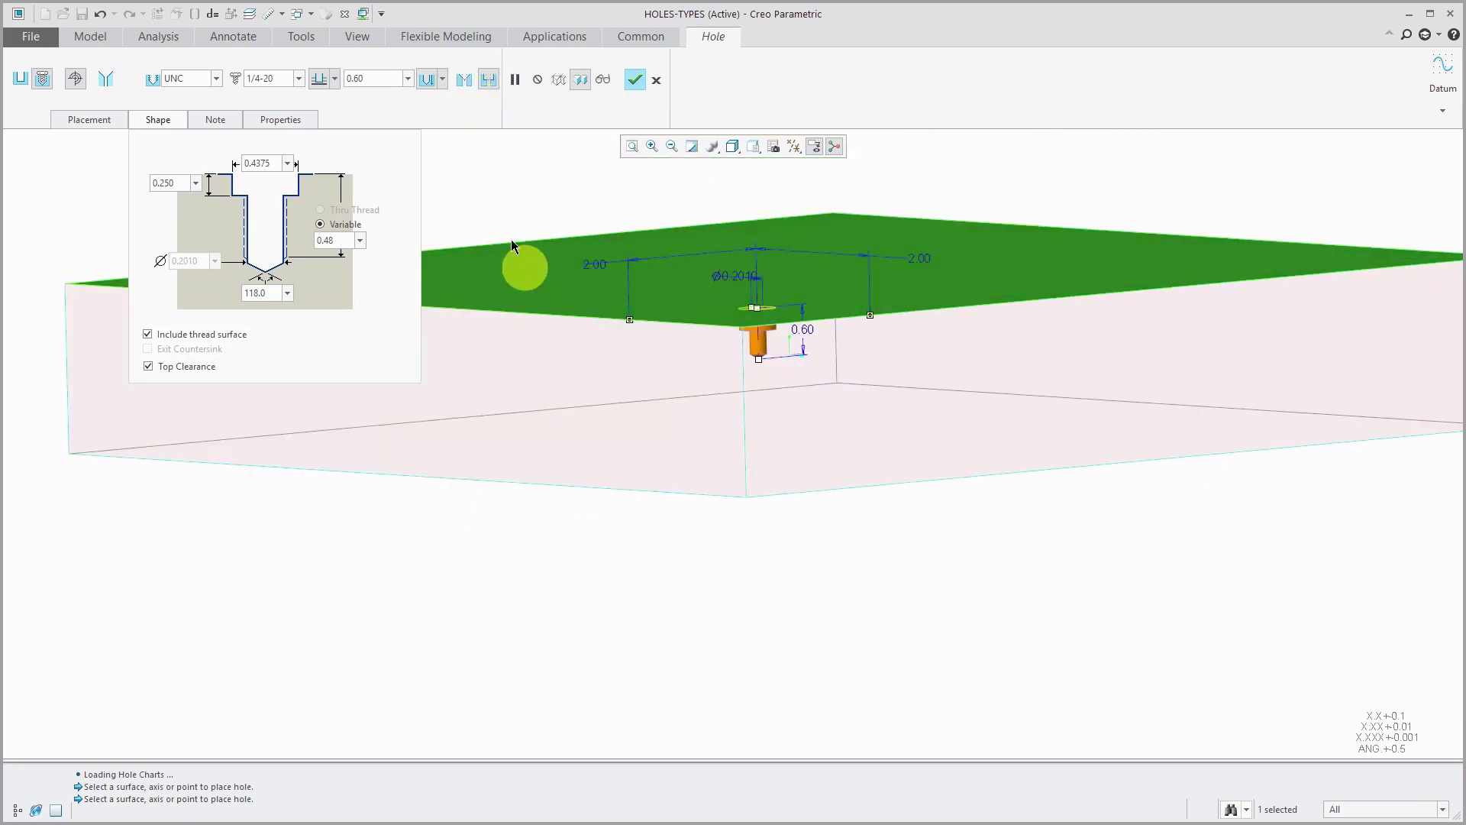
{"action": "scroll", "coordinate": [608, 191], "scroll_direction": "down", "scroll_amount": 2}
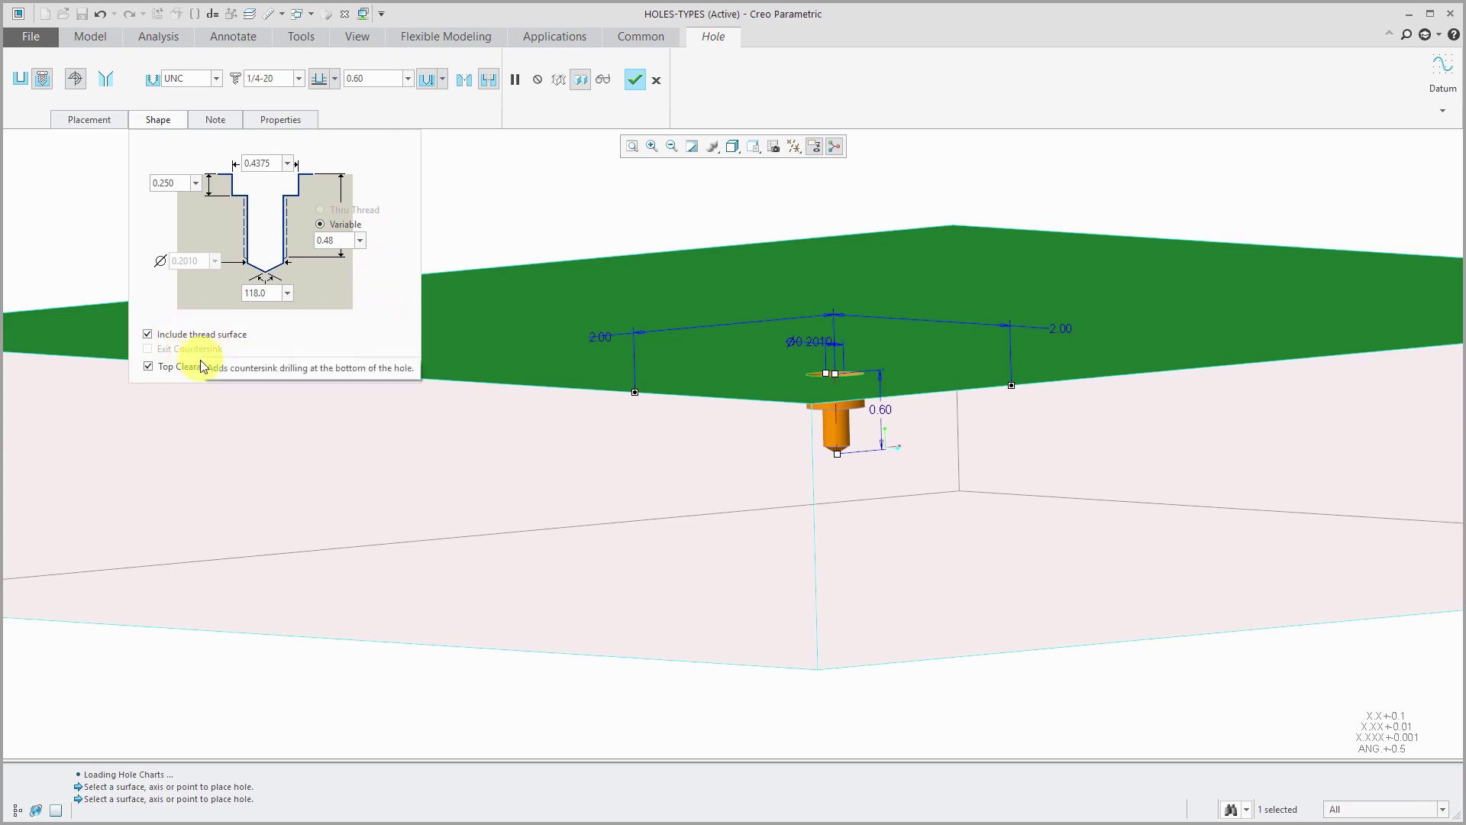
{"action": "left_click", "coordinate": [75, 79]}
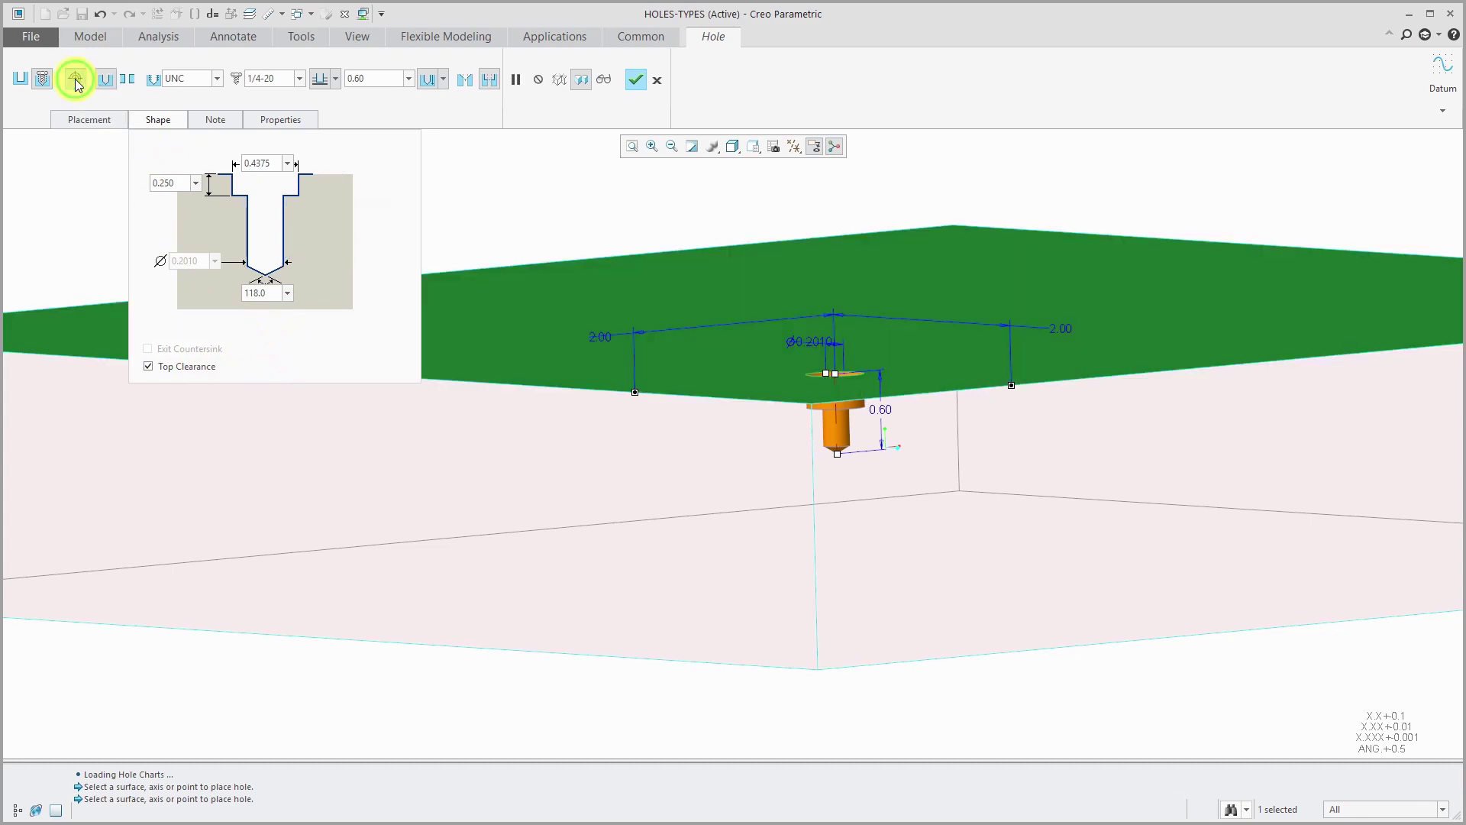
{"action": "left_click", "coordinate": [76, 80]}
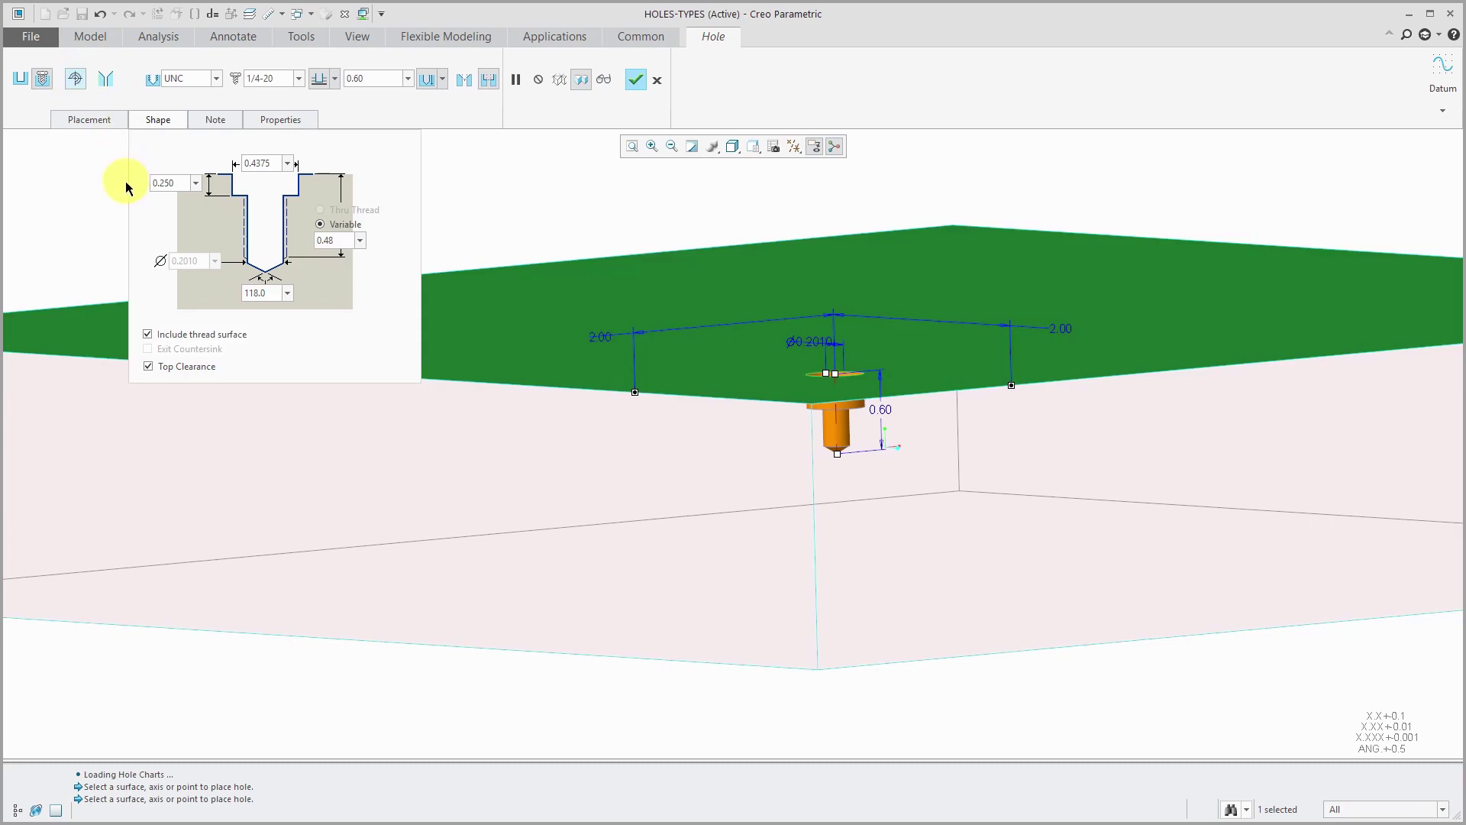
- Make the standard hole tapered, using the NPT series with a 3/8-18 screw size
{"action": "left_click", "coordinate": [105, 80]}
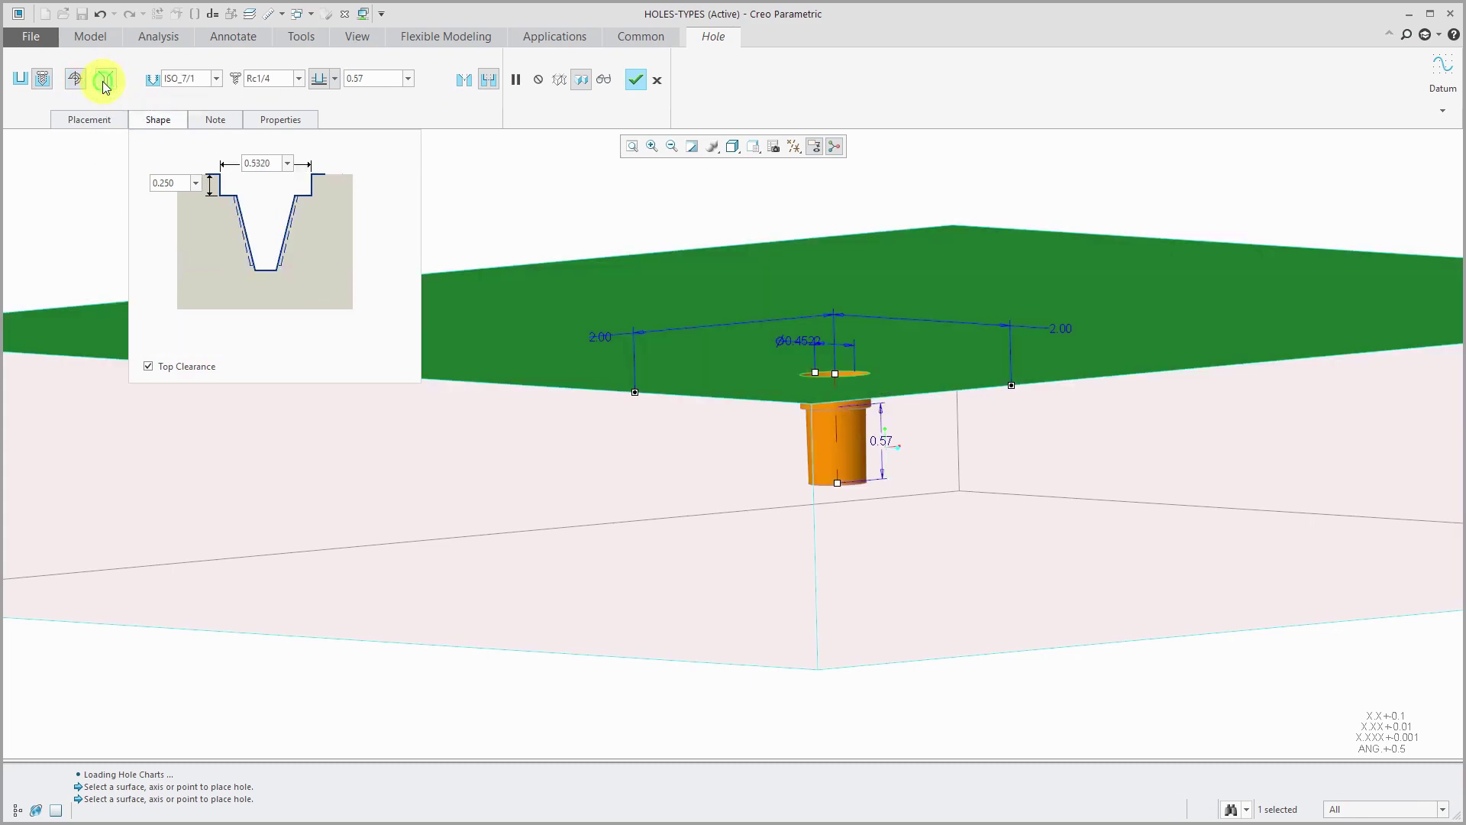
{"action": "left_click", "coordinate": [217, 80]}
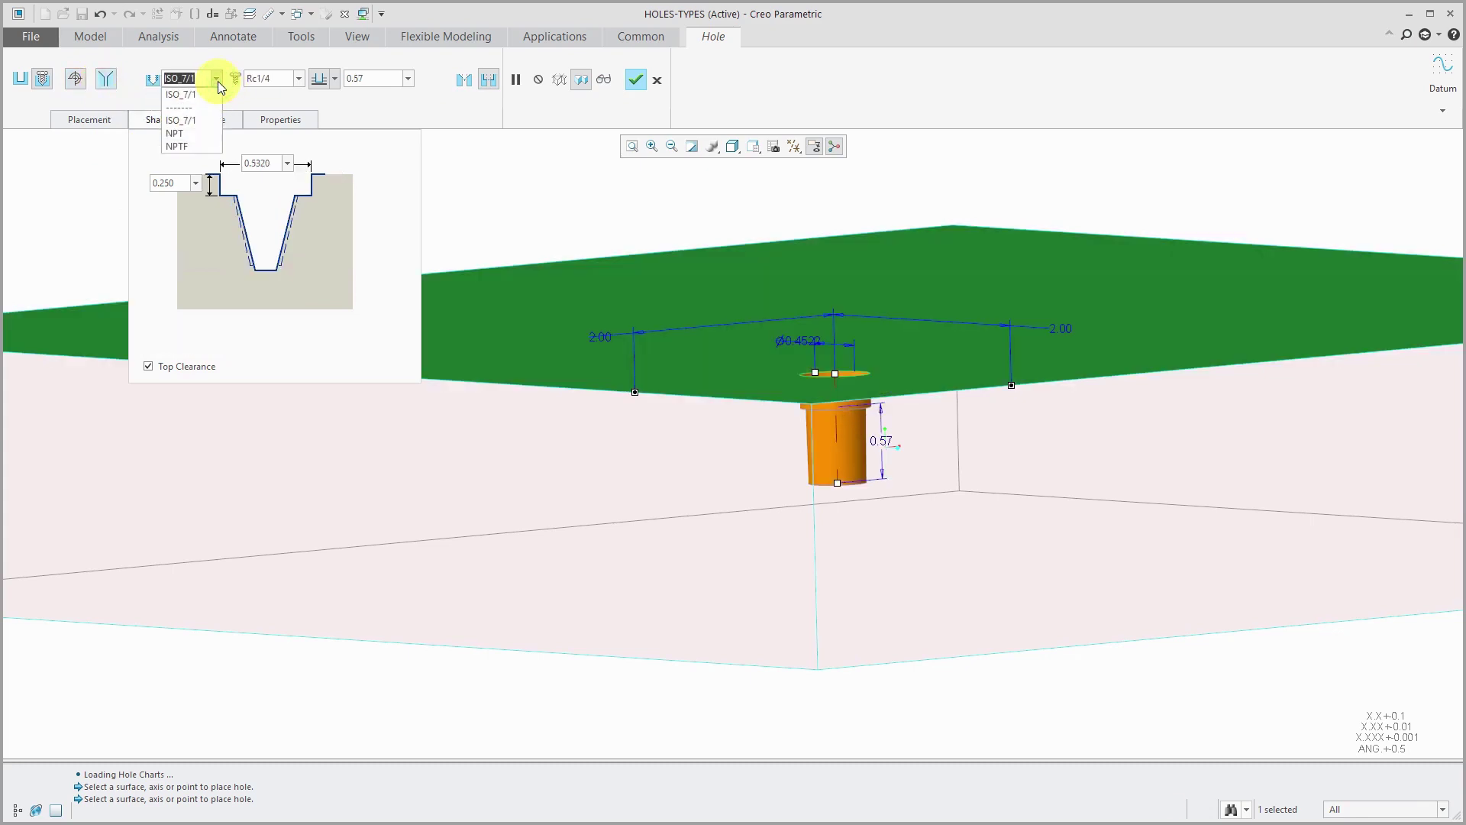
{"action": "left_click", "coordinate": [211, 134]}
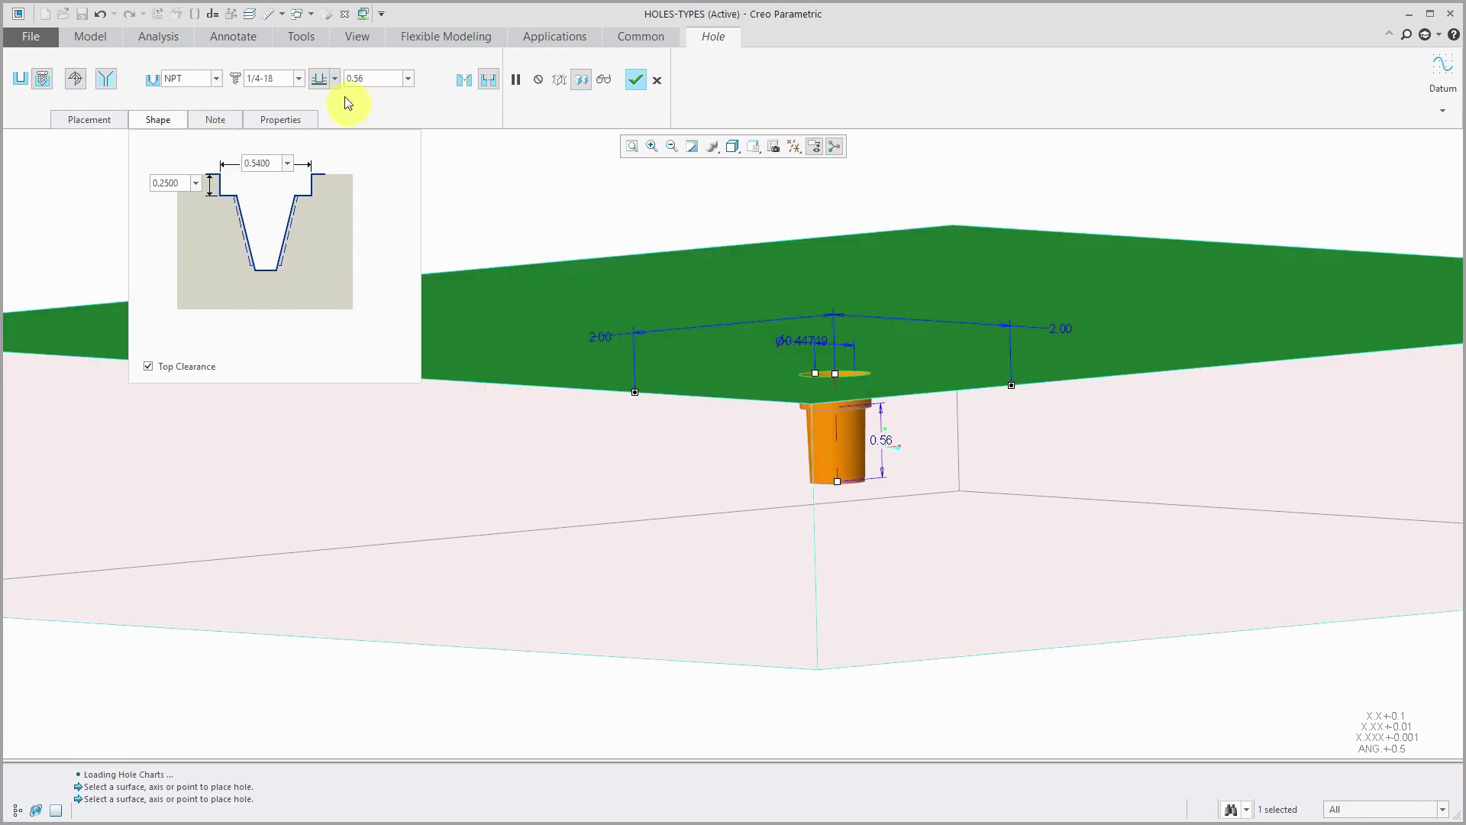
{"action": "left_click", "coordinate": [299, 78]}
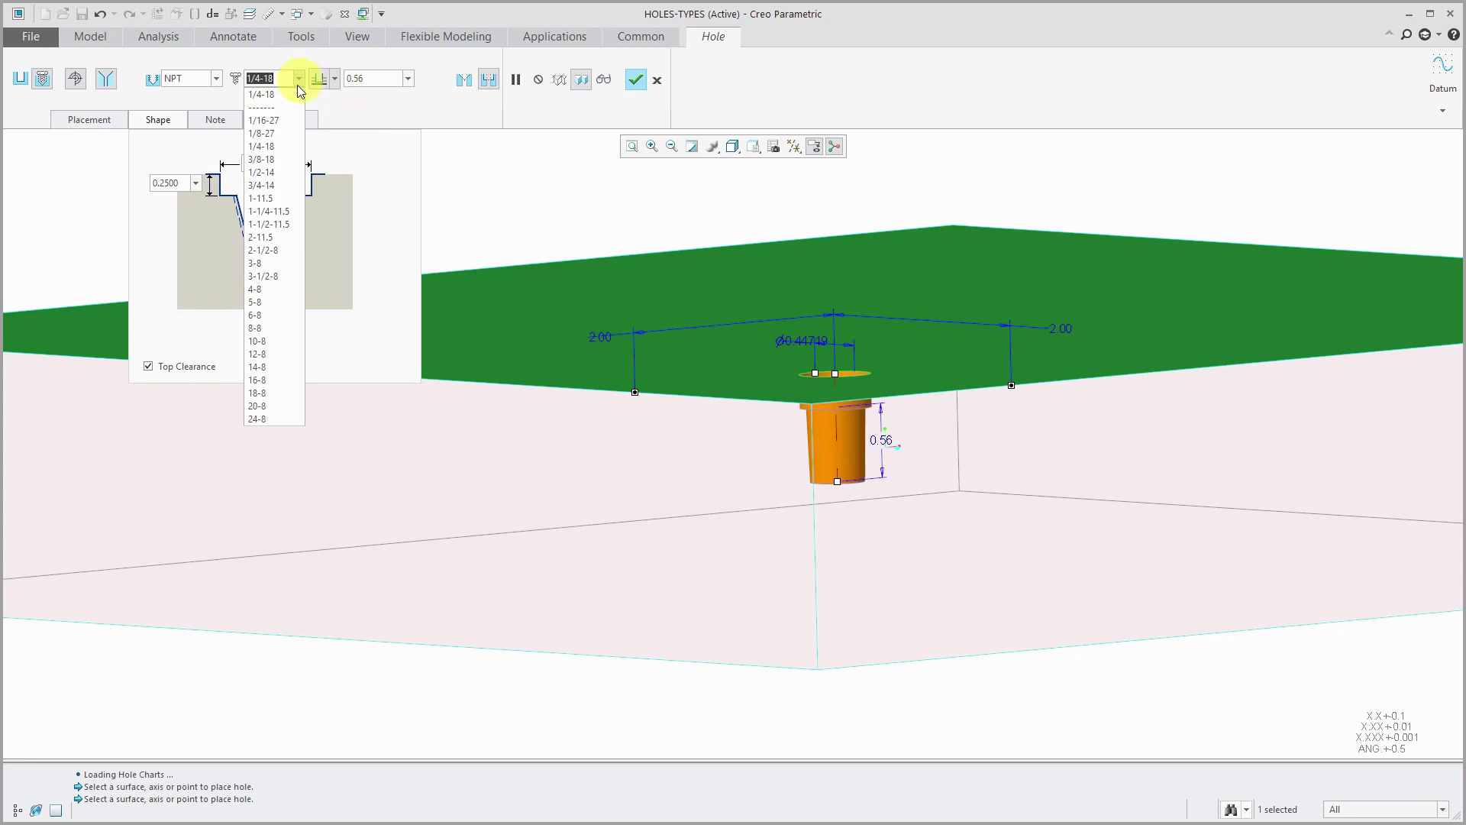
{"action": "left_click", "coordinate": [282, 159]}
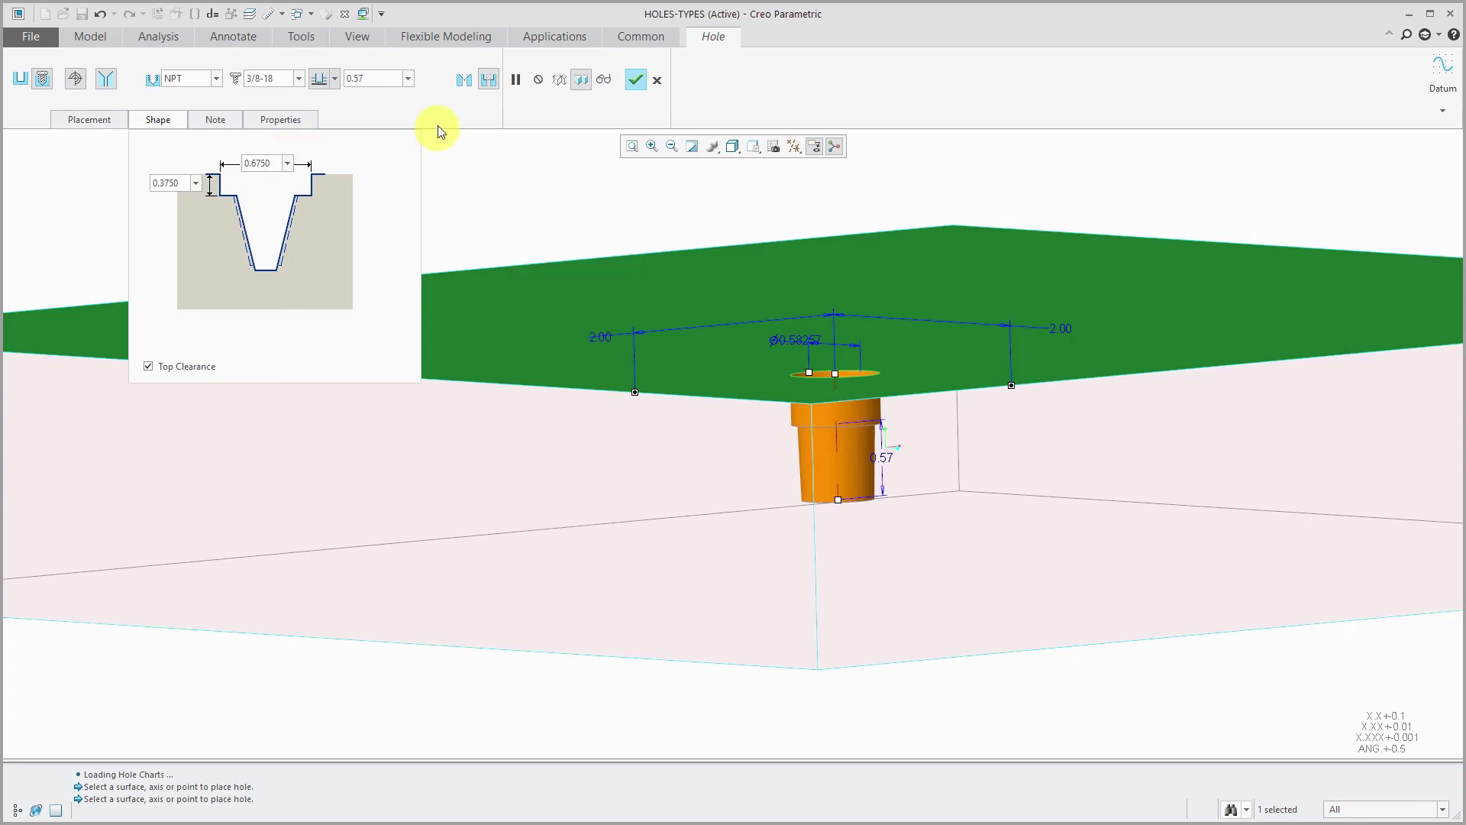
- Remove the counterbore from the tapered hole and look over the available NPT screw sizes
{"action": "left_click", "coordinate": [488, 78]}
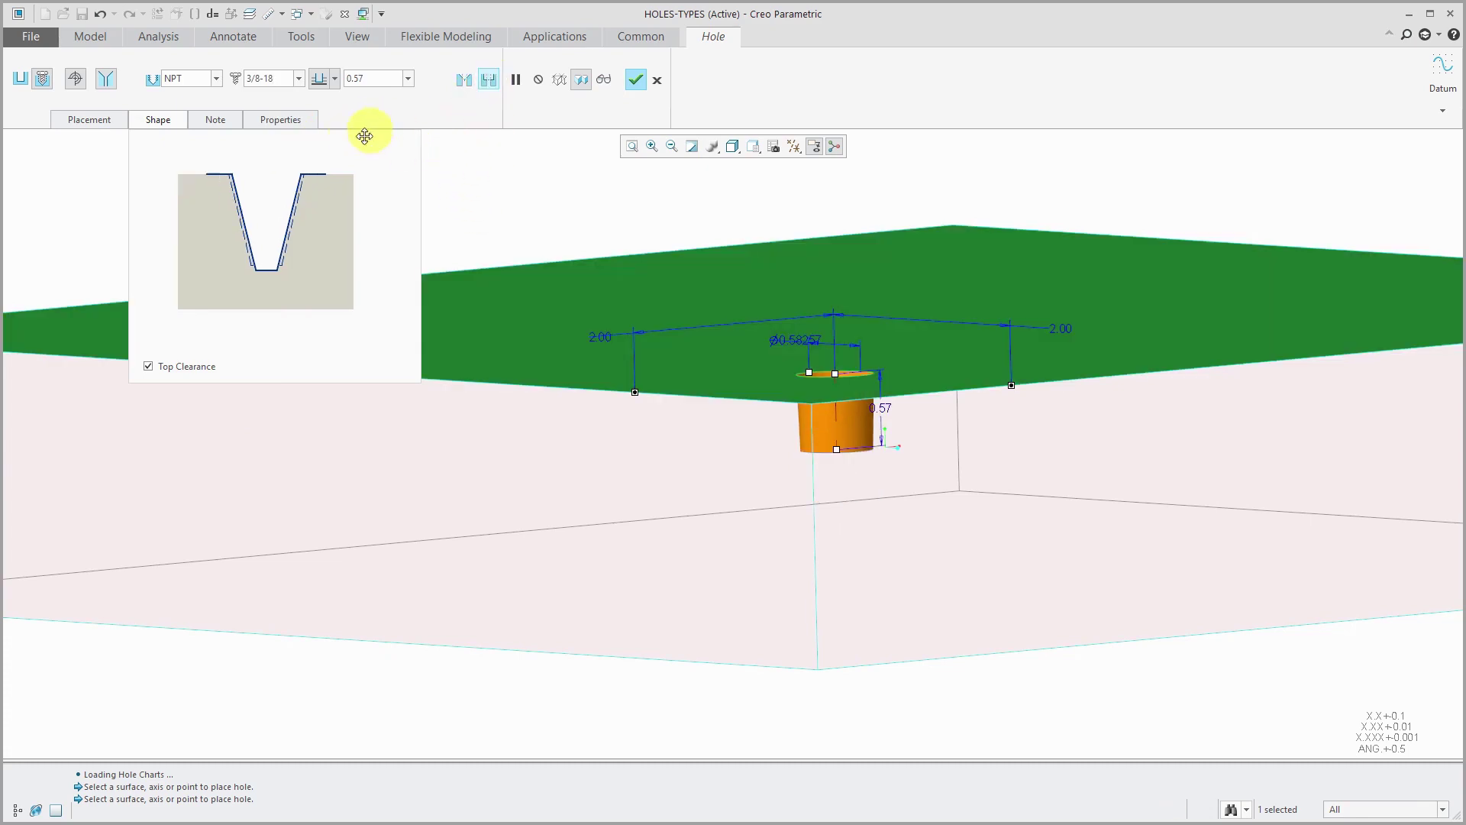
{"action": "left_click", "coordinate": [297, 84]}
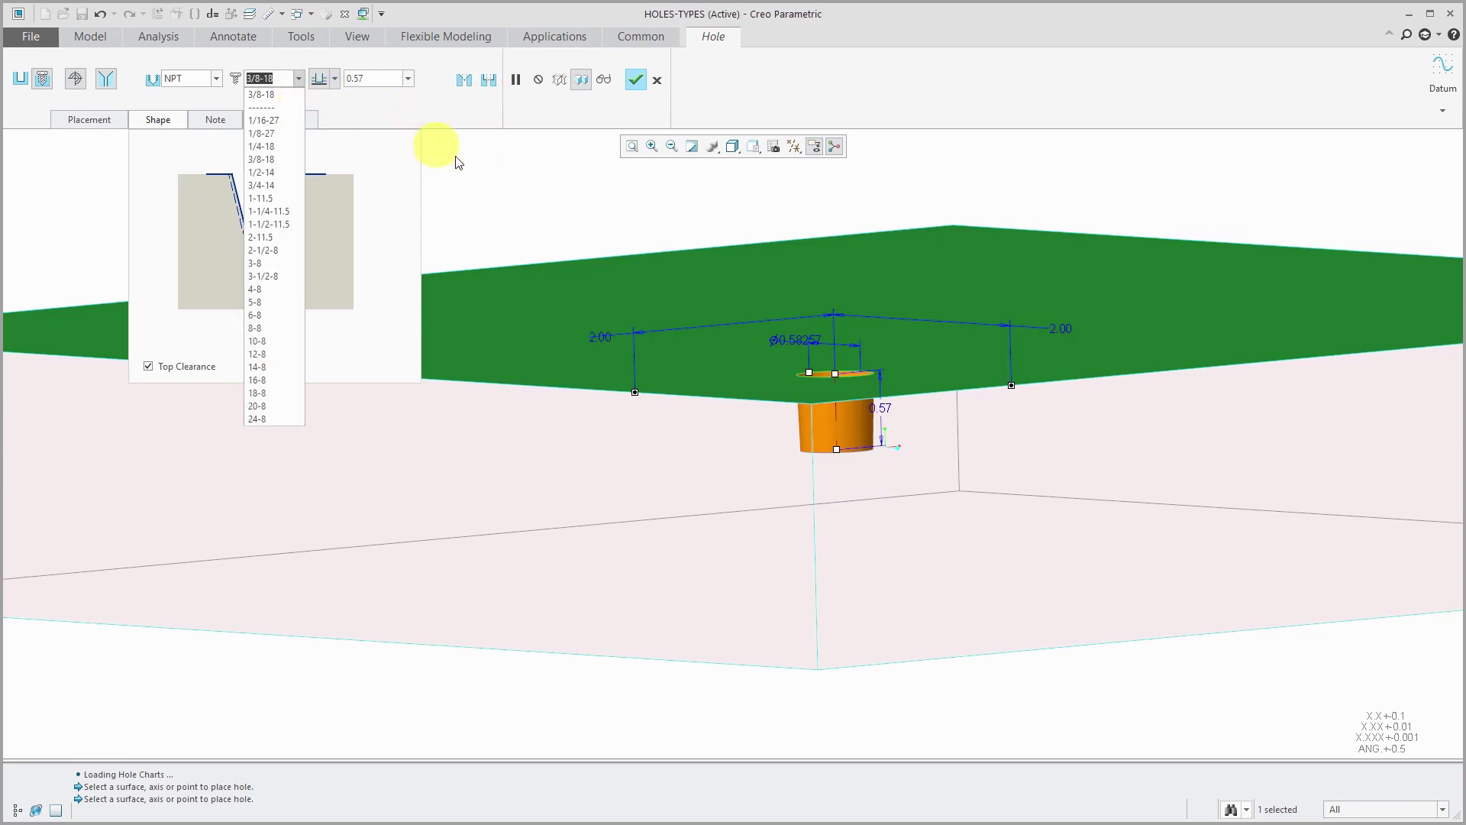
{"action": "left_click", "coordinate": [478, 178]}
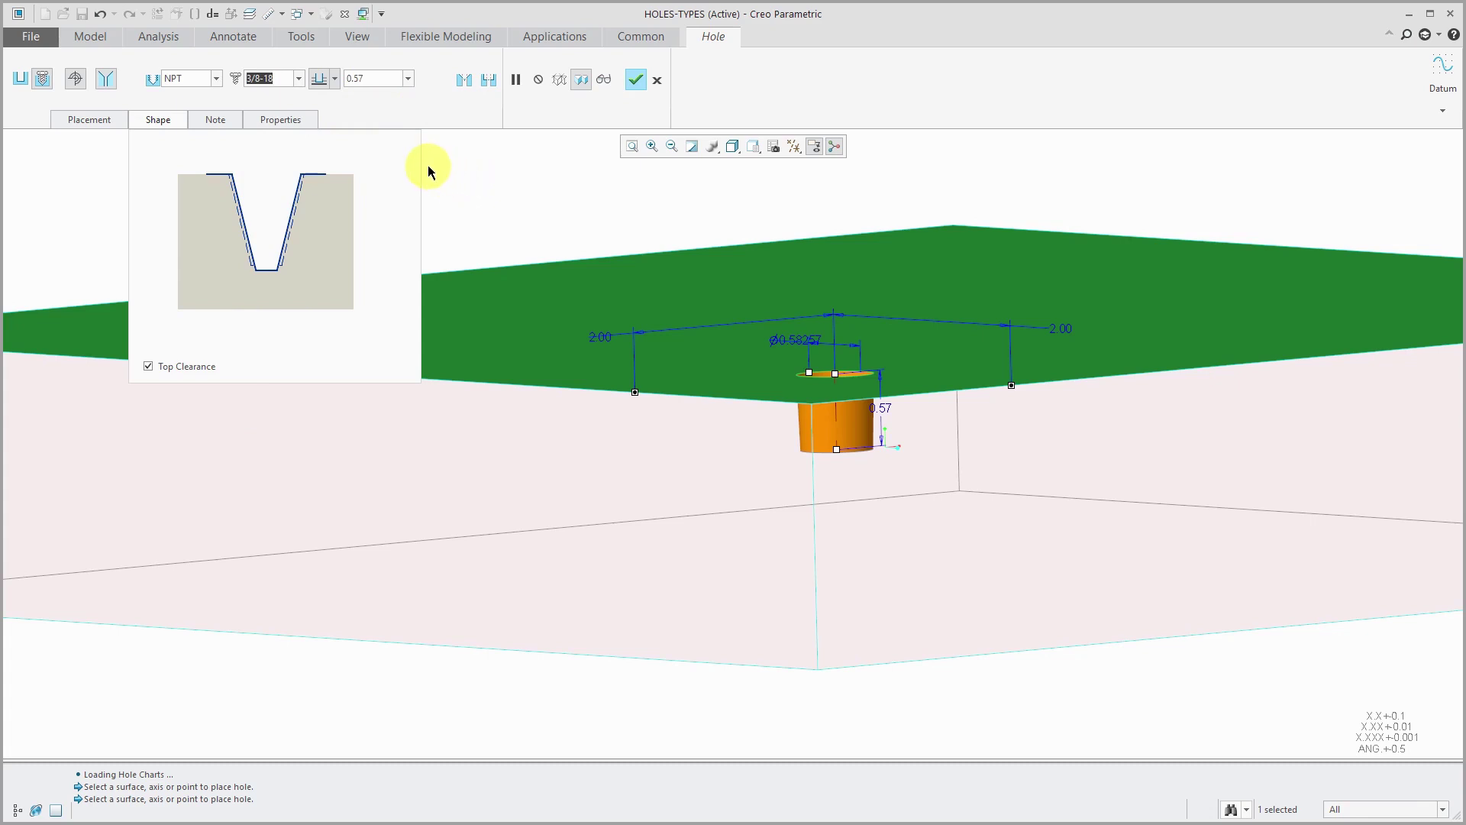
- Review the tapered hole's thread note and complete the hole feature
{"action": "left_click", "coordinate": [216, 120]}
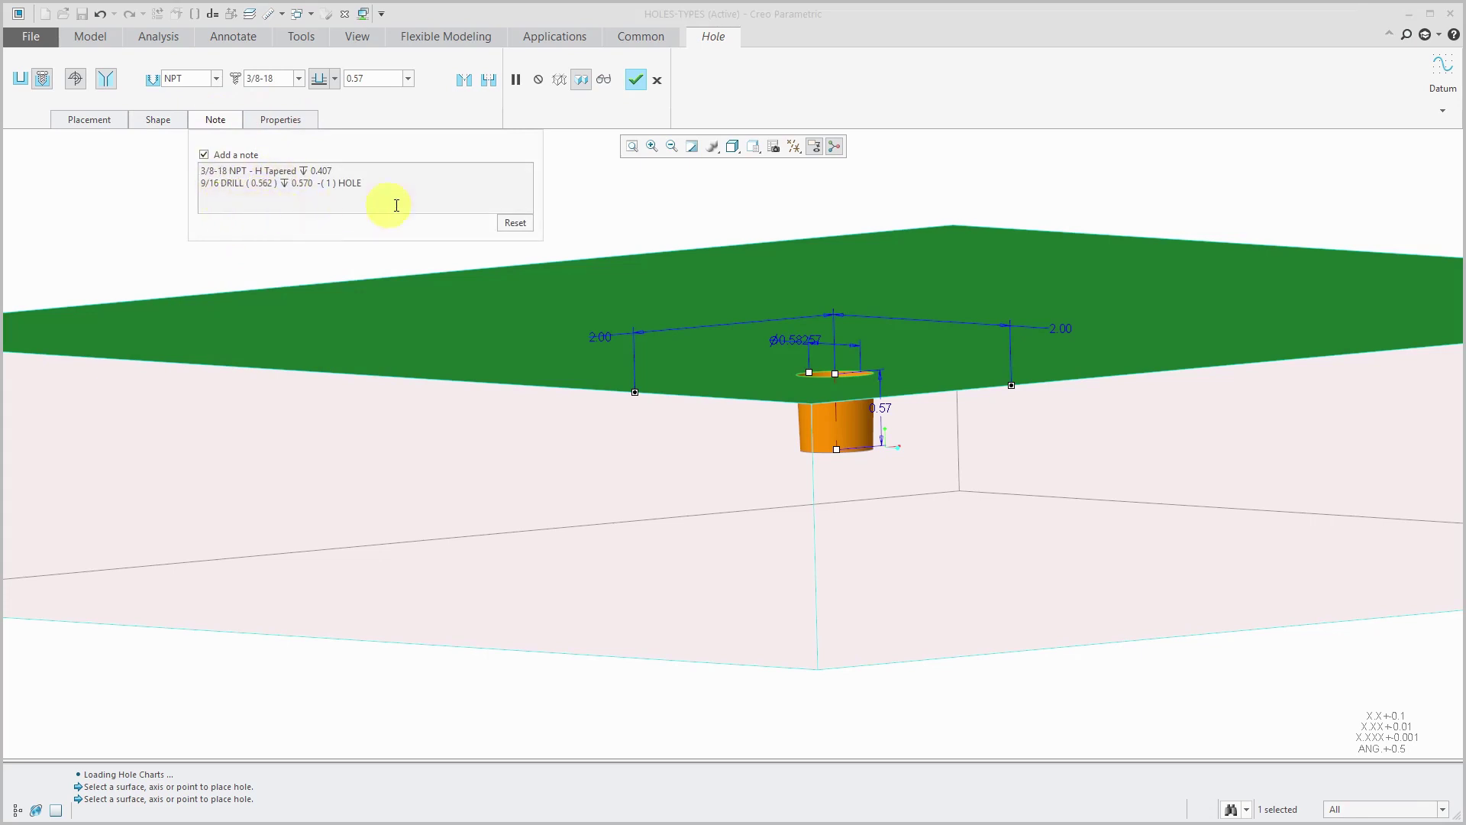
{"action": "left_click", "coordinate": [640, 79]}
{"action": "left_click", "coordinate": [480, 205]}
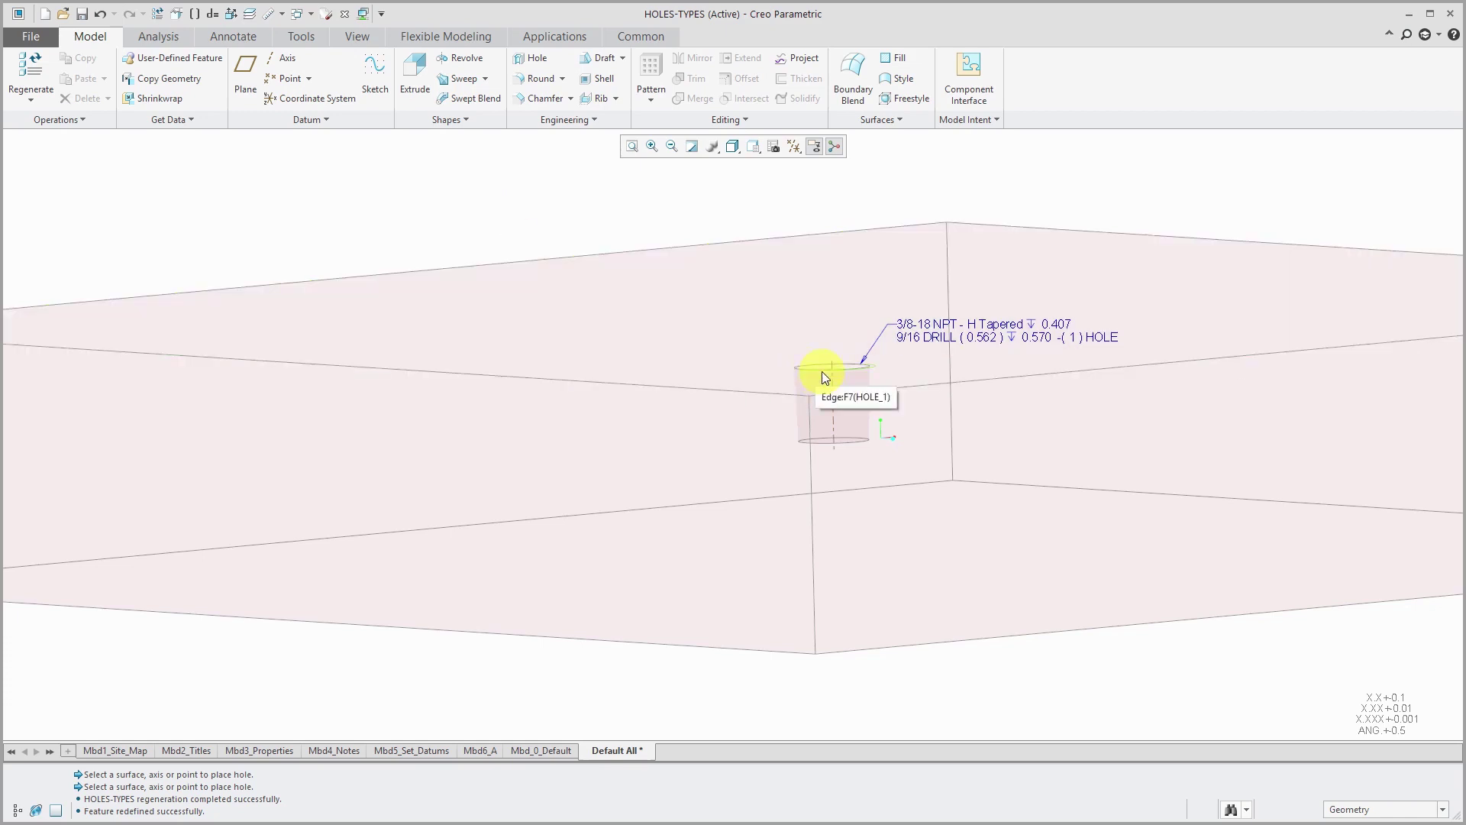
- Redefine the tapered hole as a simple hole with a diameter of 0.5
{"action": "left_click", "coordinate": [823, 382]}
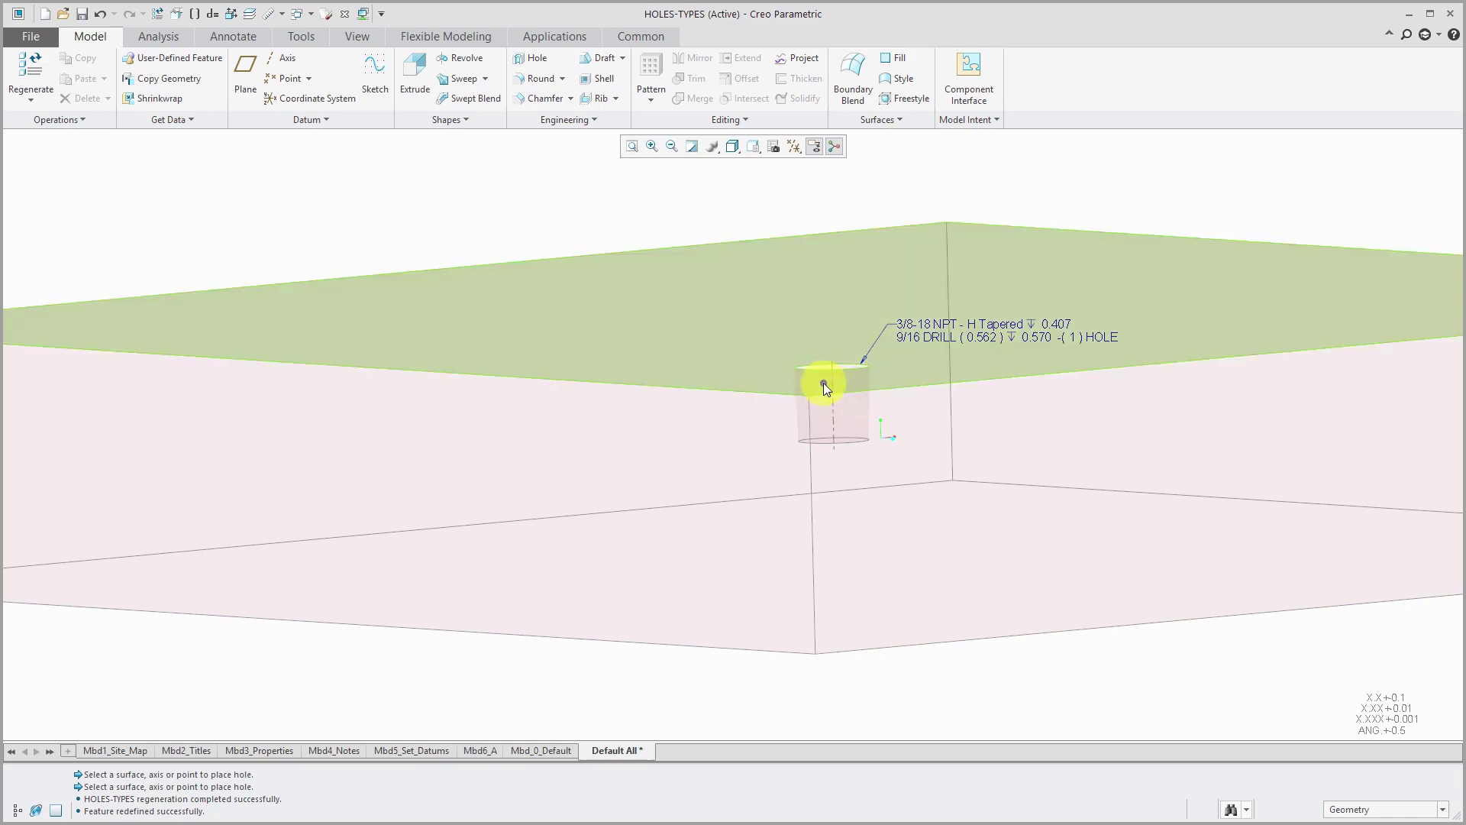
{"action": "middle_click_drag", "start_coordinate": [823, 387], "coordinate": [861, 732]}
{"action": "left_click", "coordinate": [850, 717]}
{"action": "left_click", "coordinate": [878, 622]}
{"action": "middle_click_drag", "start_coordinate": [857, 376], "coordinate": [871, 500]}
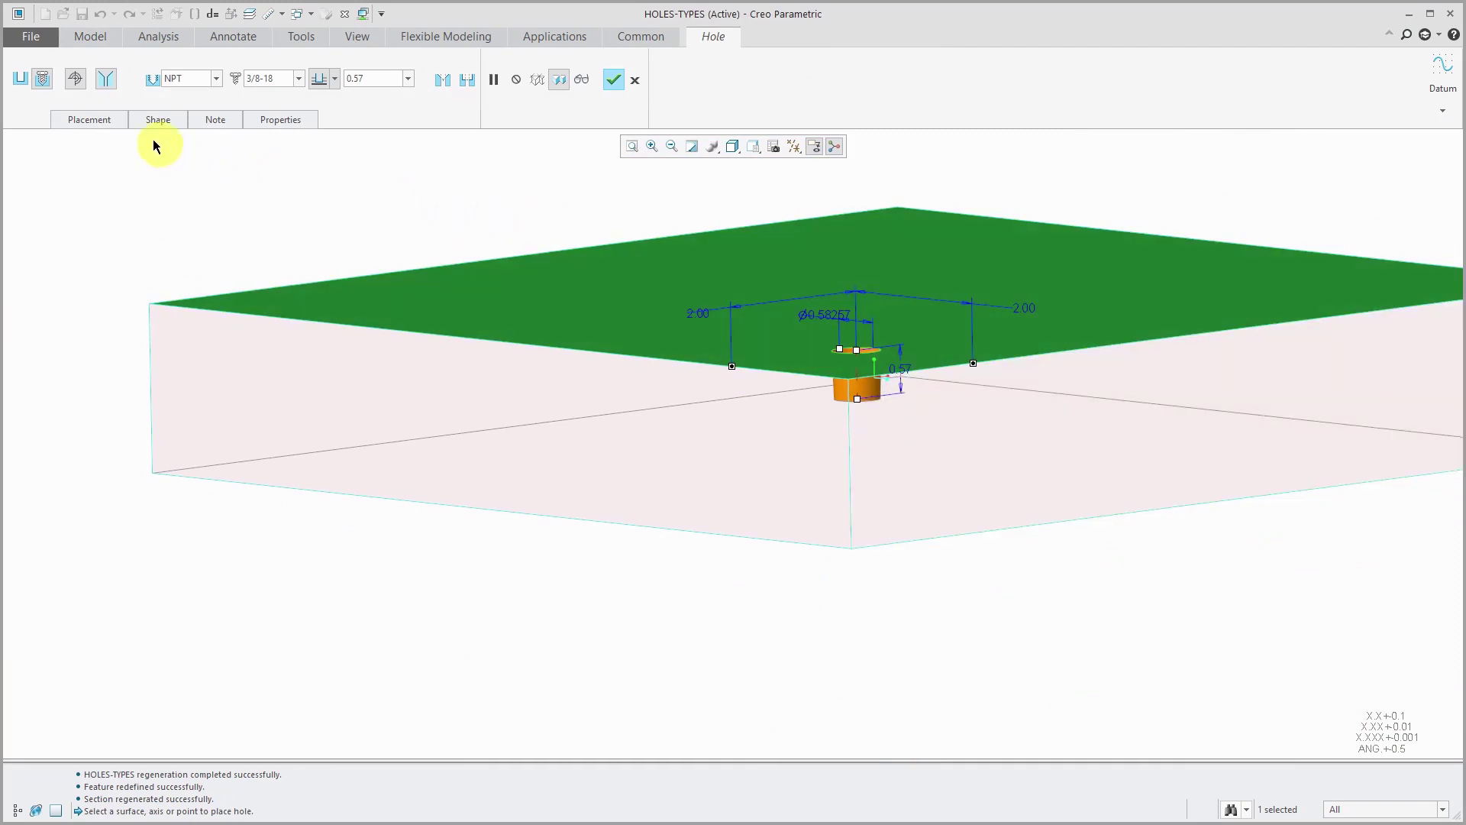
{"action": "left_click", "coordinate": [21, 79]}
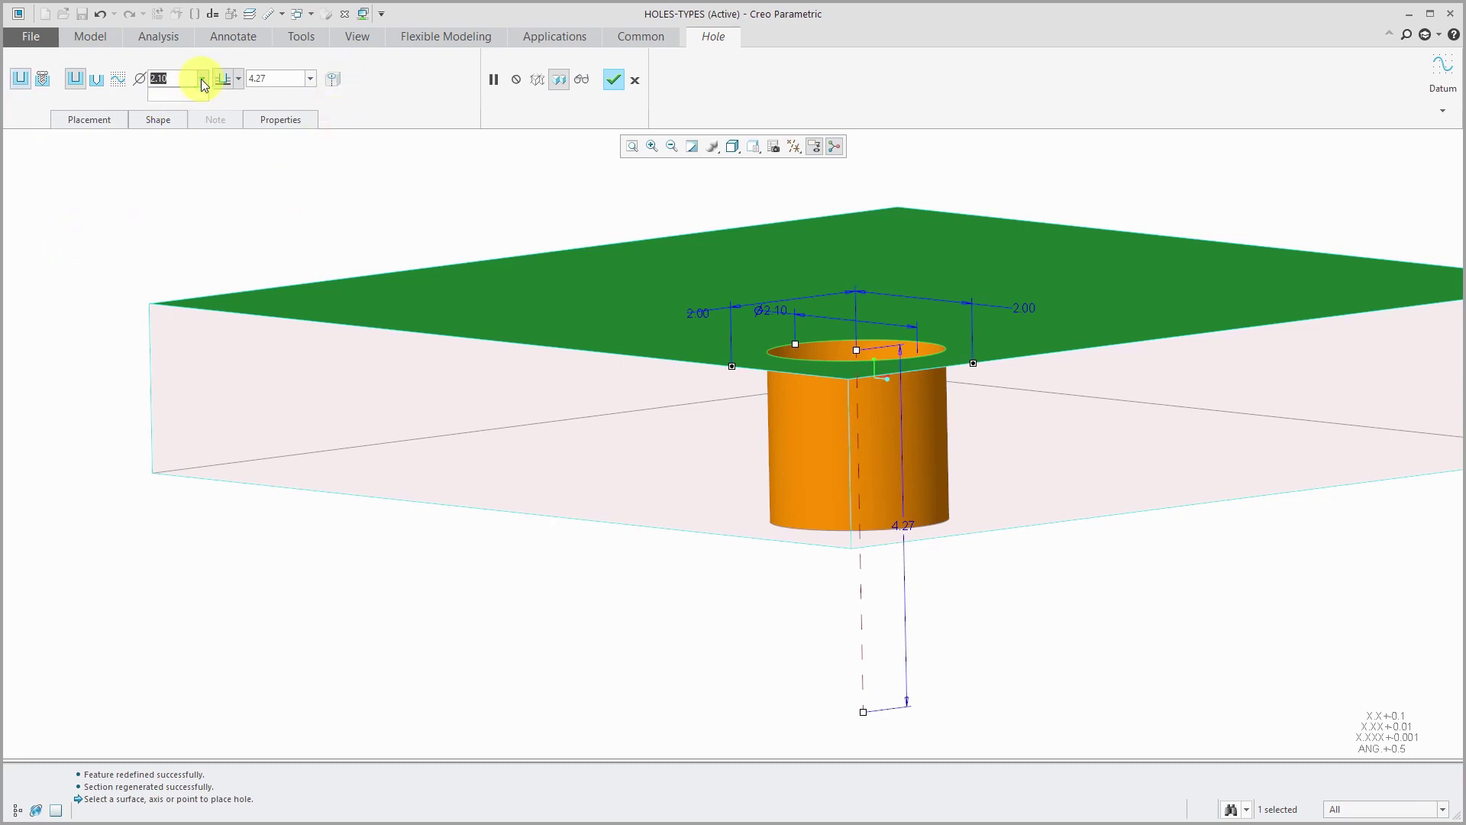
{"action": "type", "text": "0.5"}
{"action": "key", "text": "Return"}
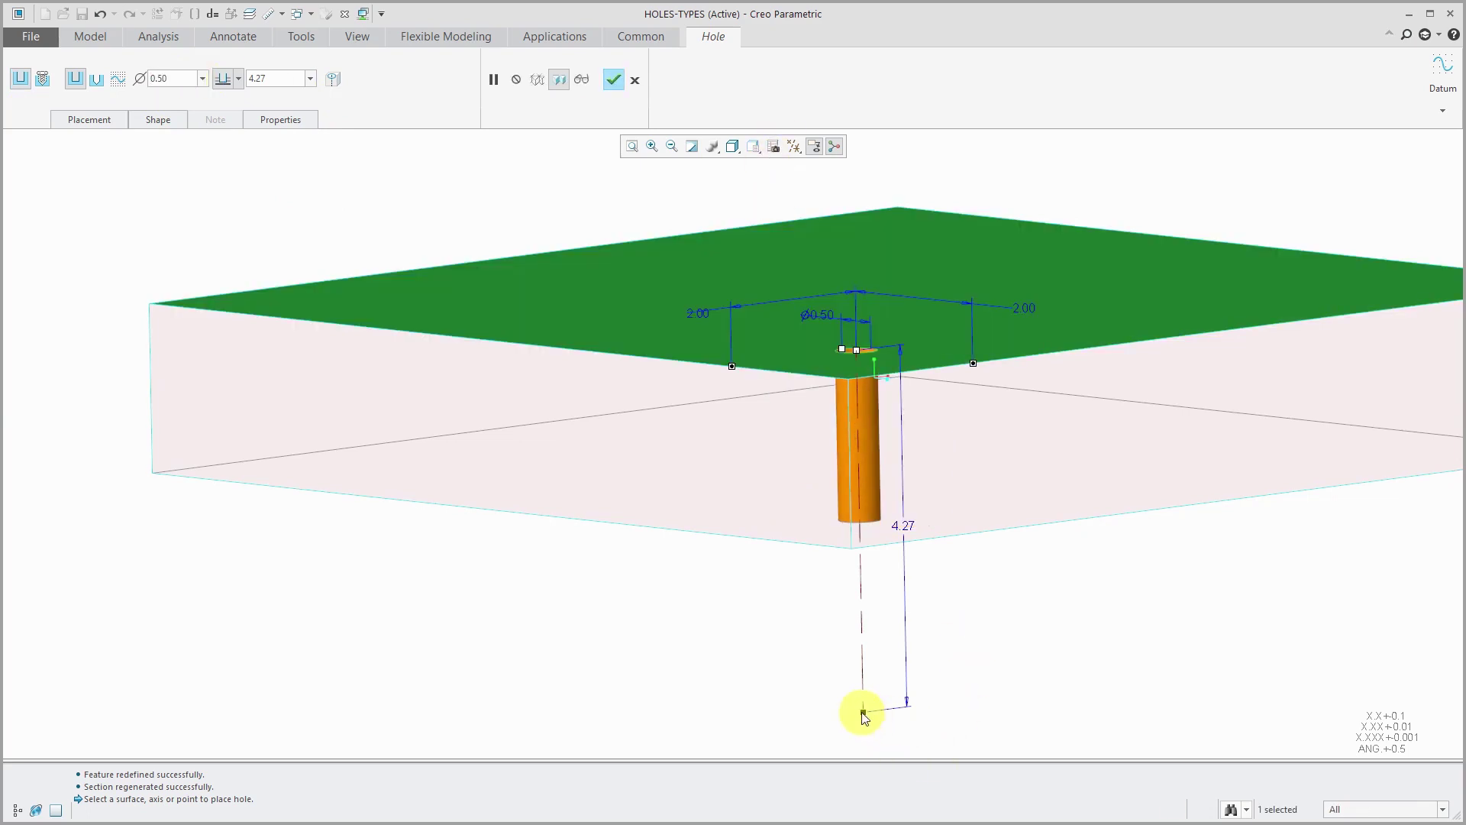
- Make the simple hole pass through the entire block instead of stopping at a fixed depth
{"action": "right_click", "coordinate": [861, 714]}
{"action": "left_click", "coordinate": [903, 656]}
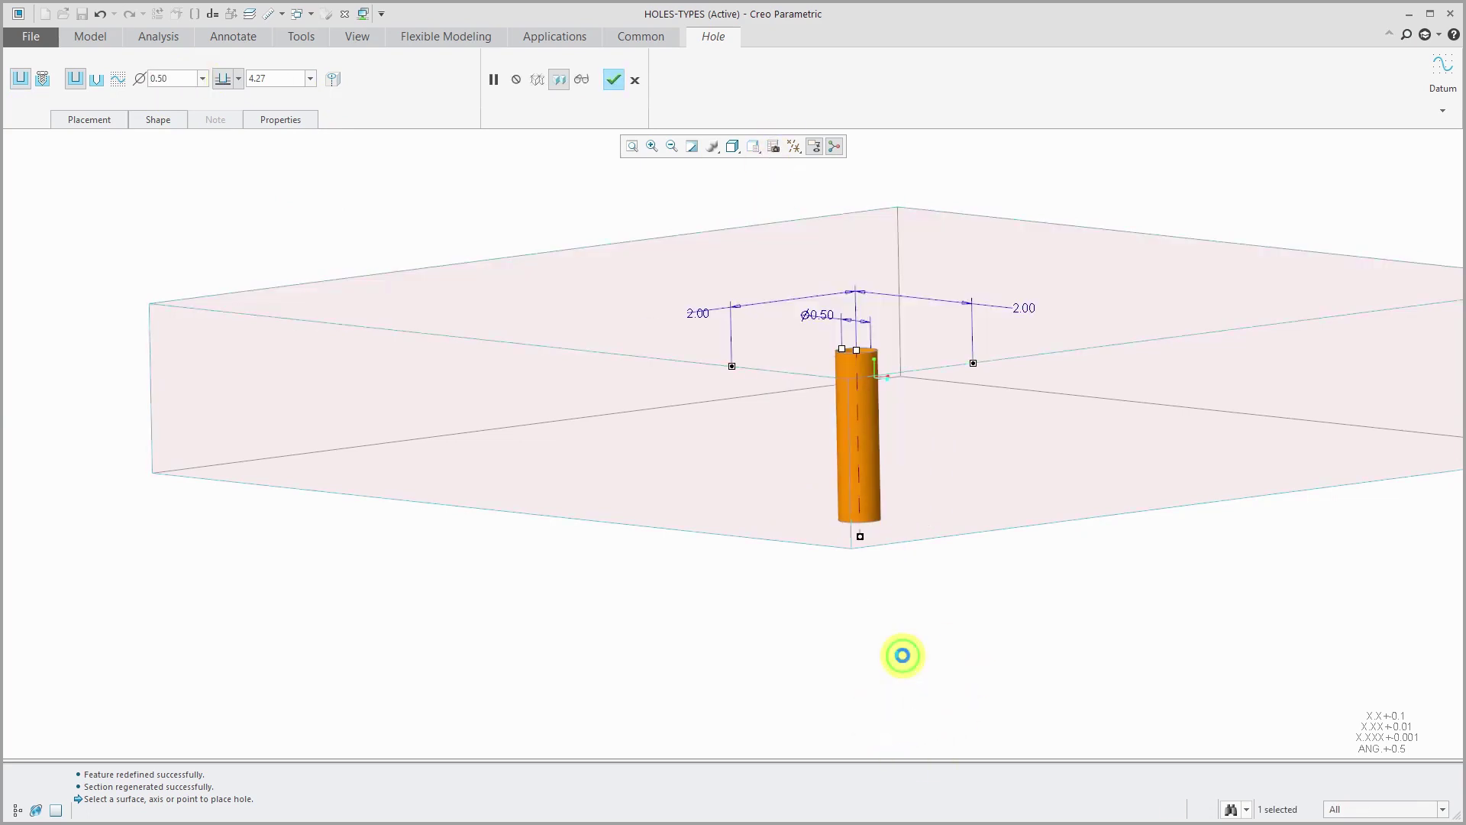
{"action": "middle_click_drag", "start_coordinate": [845, 582], "coordinate": [845, 596]}
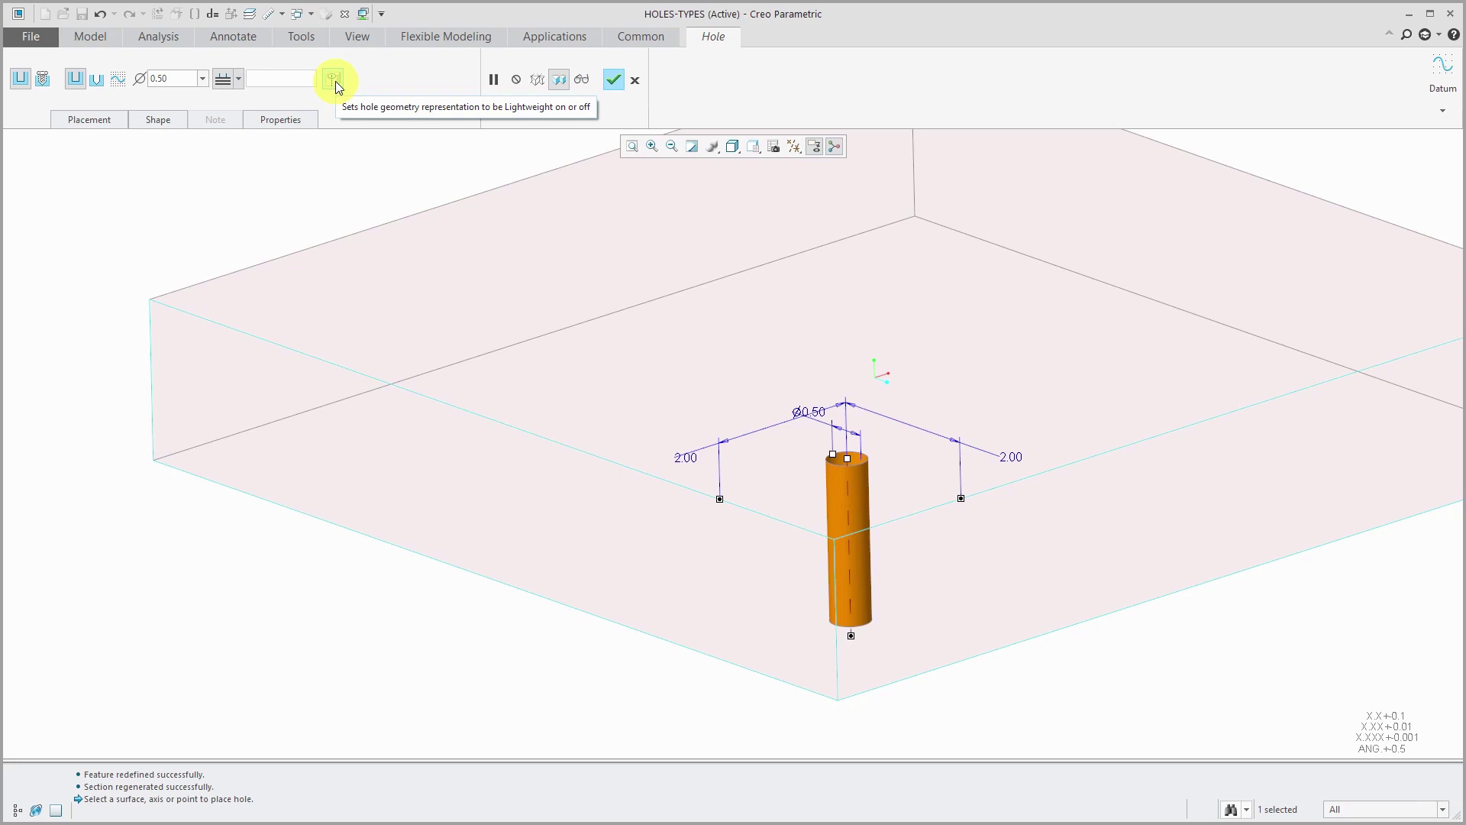
- Switch the simple hole to the lightweight geometry representation and complete the feature
{"action": "left_click", "coordinate": [336, 81]}
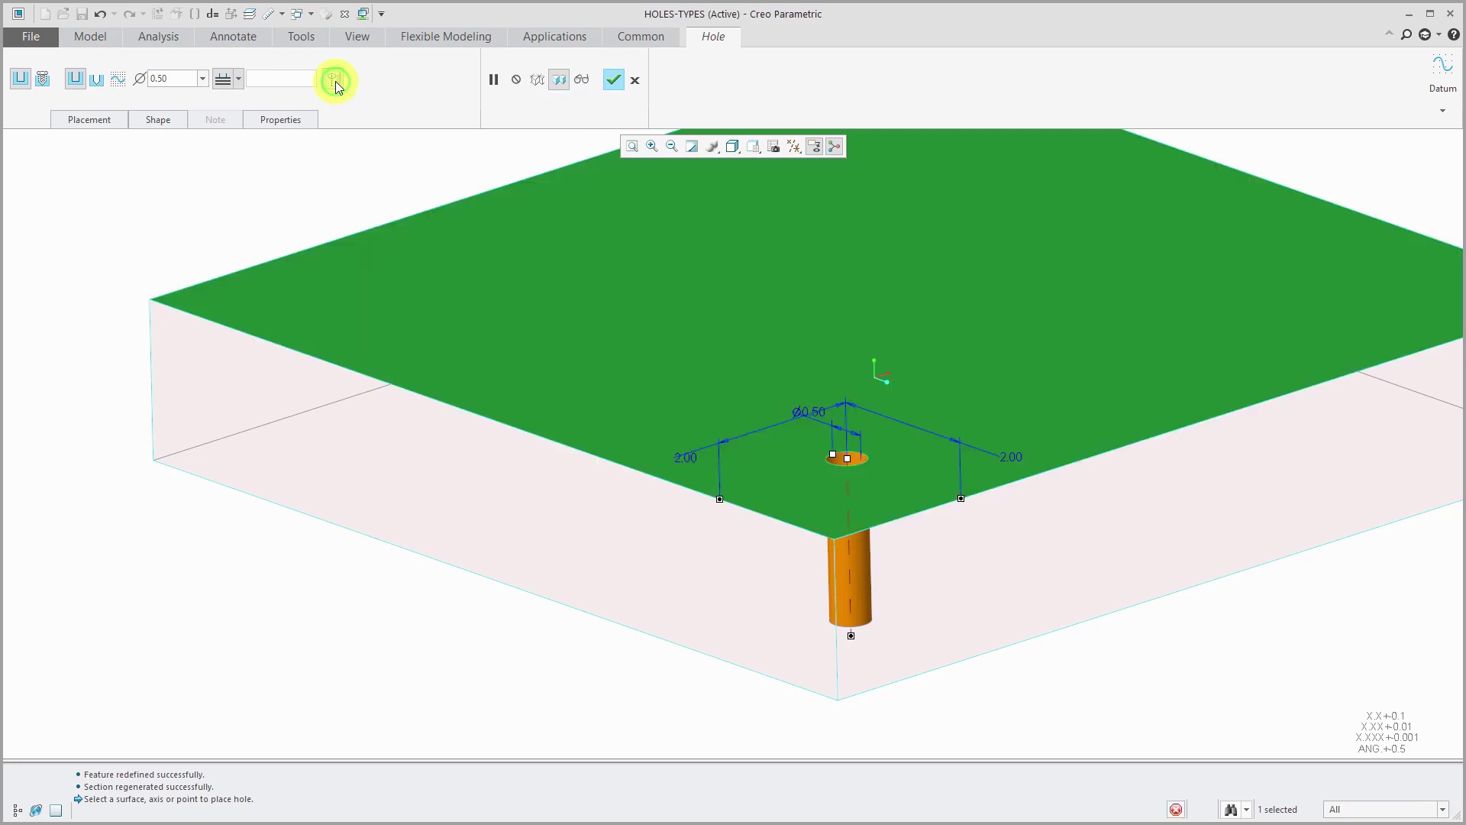
{"action": "left_click", "coordinate": [617, 76]}
{"action": "left_click", "coordinate": [360, 178]}
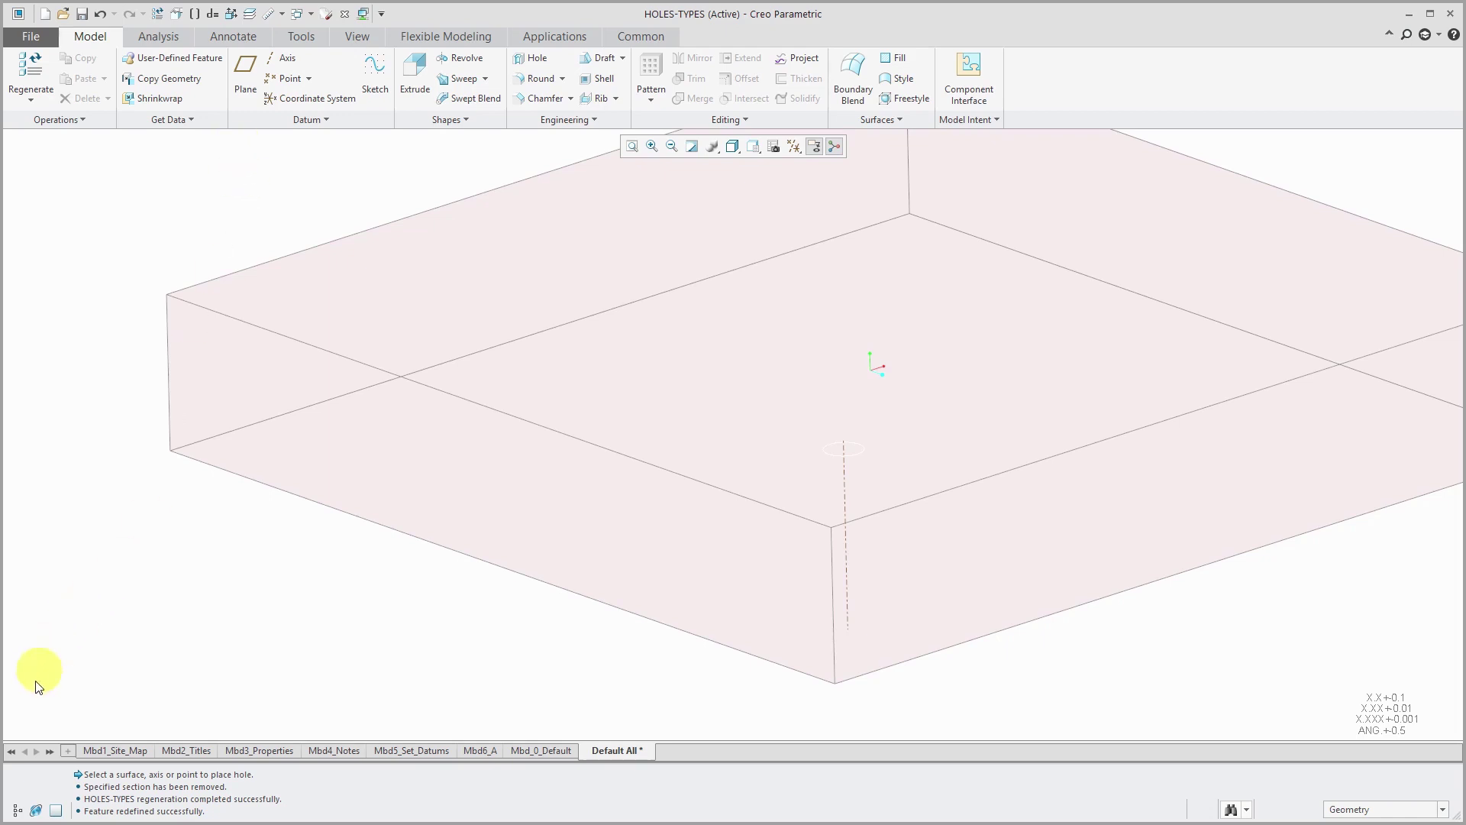
- Redefine Hole 1 from the model tree, turn off its lightweight representation so it cuts real geometry, and complete the feature
{"action": "left_click", "coordinate": [13, 810]}
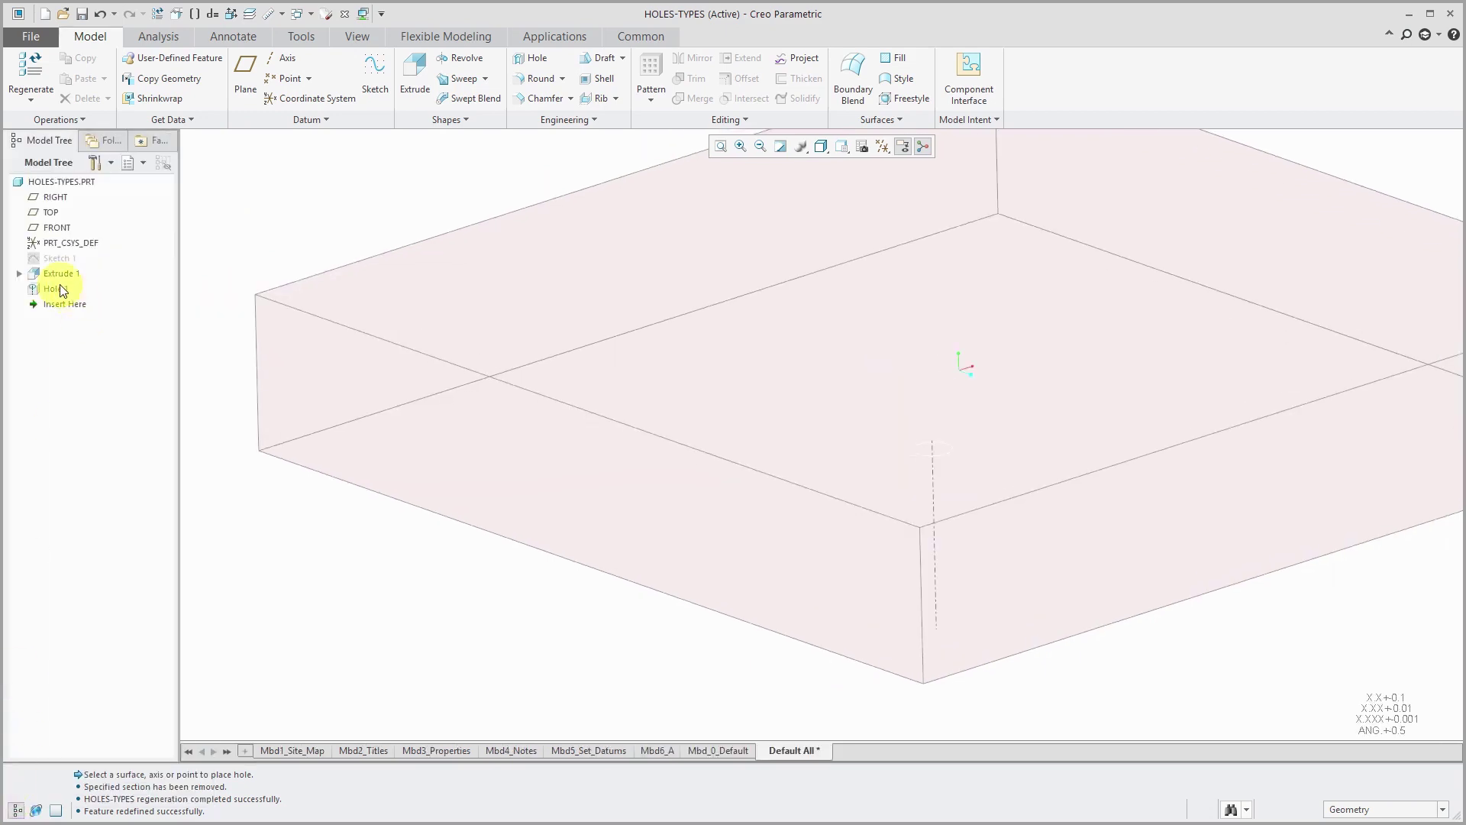
{"action": "right_click", "coordinate": [59, 288]}
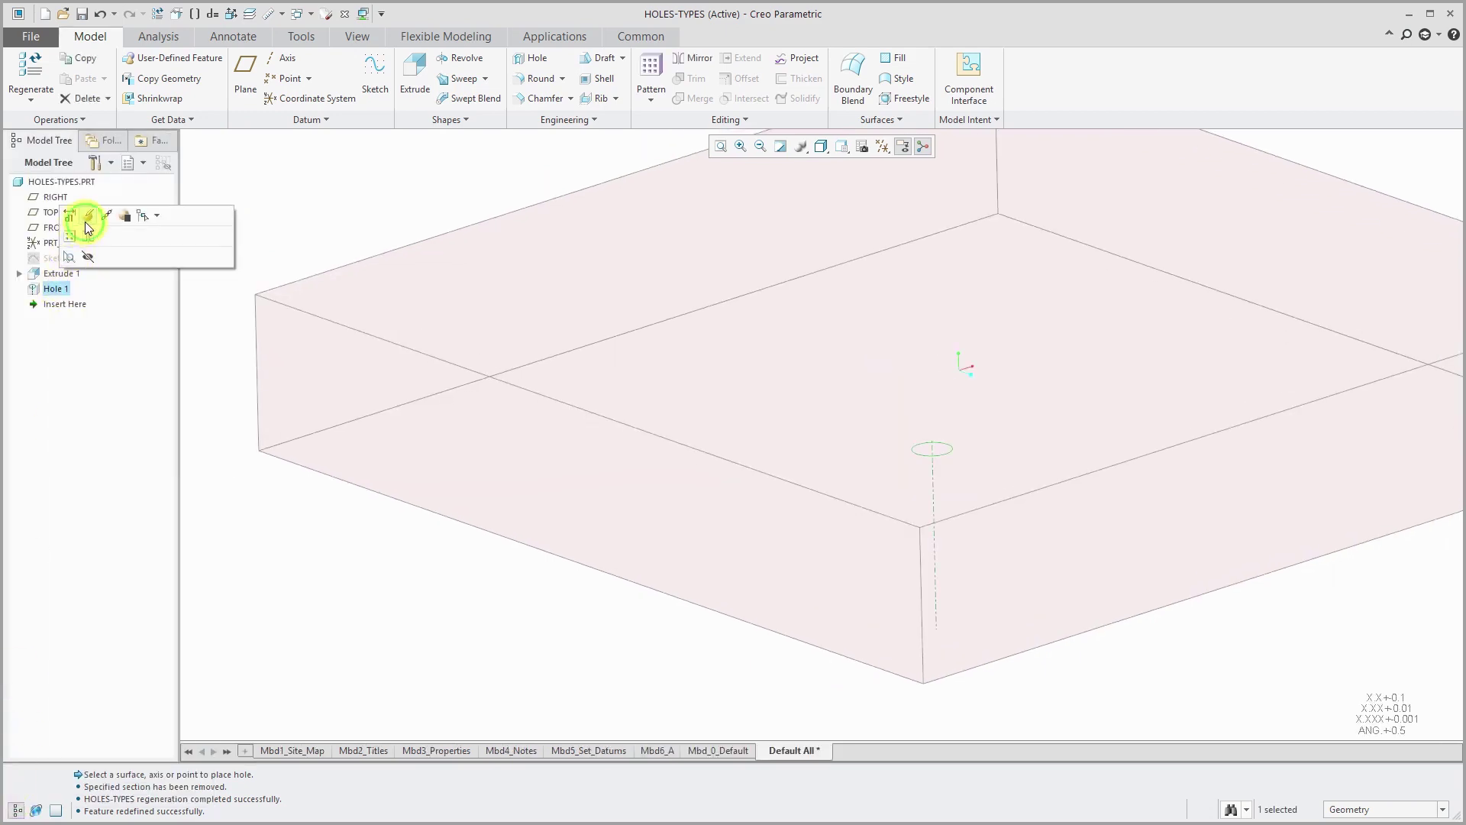
{"action": "left_click", "coordinate": [88, 217]}
{"action": "left_click", "coordinate": [332, 79]}
{"action": "left_click", "coordinate": [479, 80]}
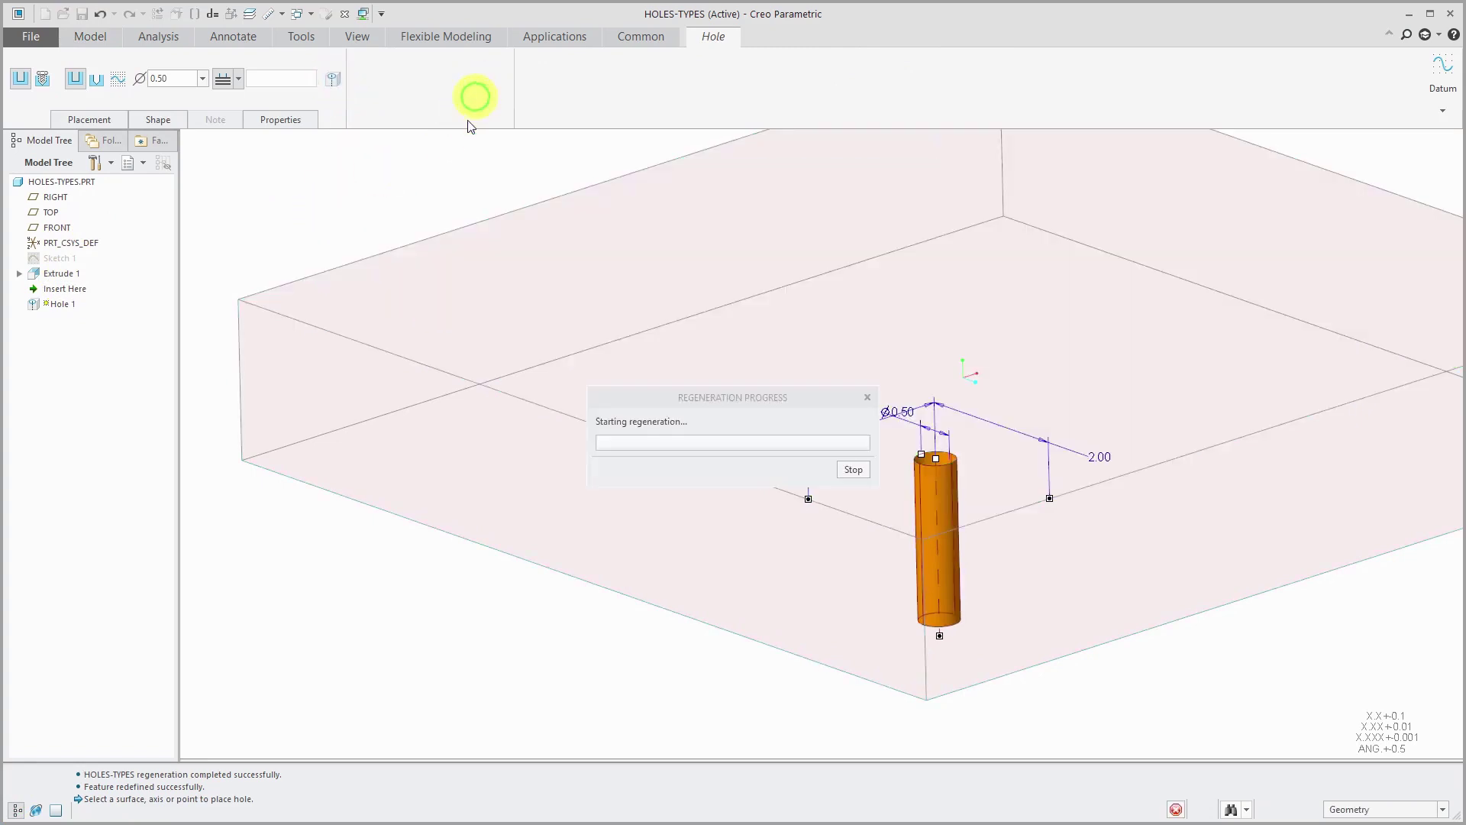
- Open the definition of the simple through hole in the block for editing again
{"action": "middle_click_drag", "start_coordinate": [923, 474], "coordinate": [934, 550]}
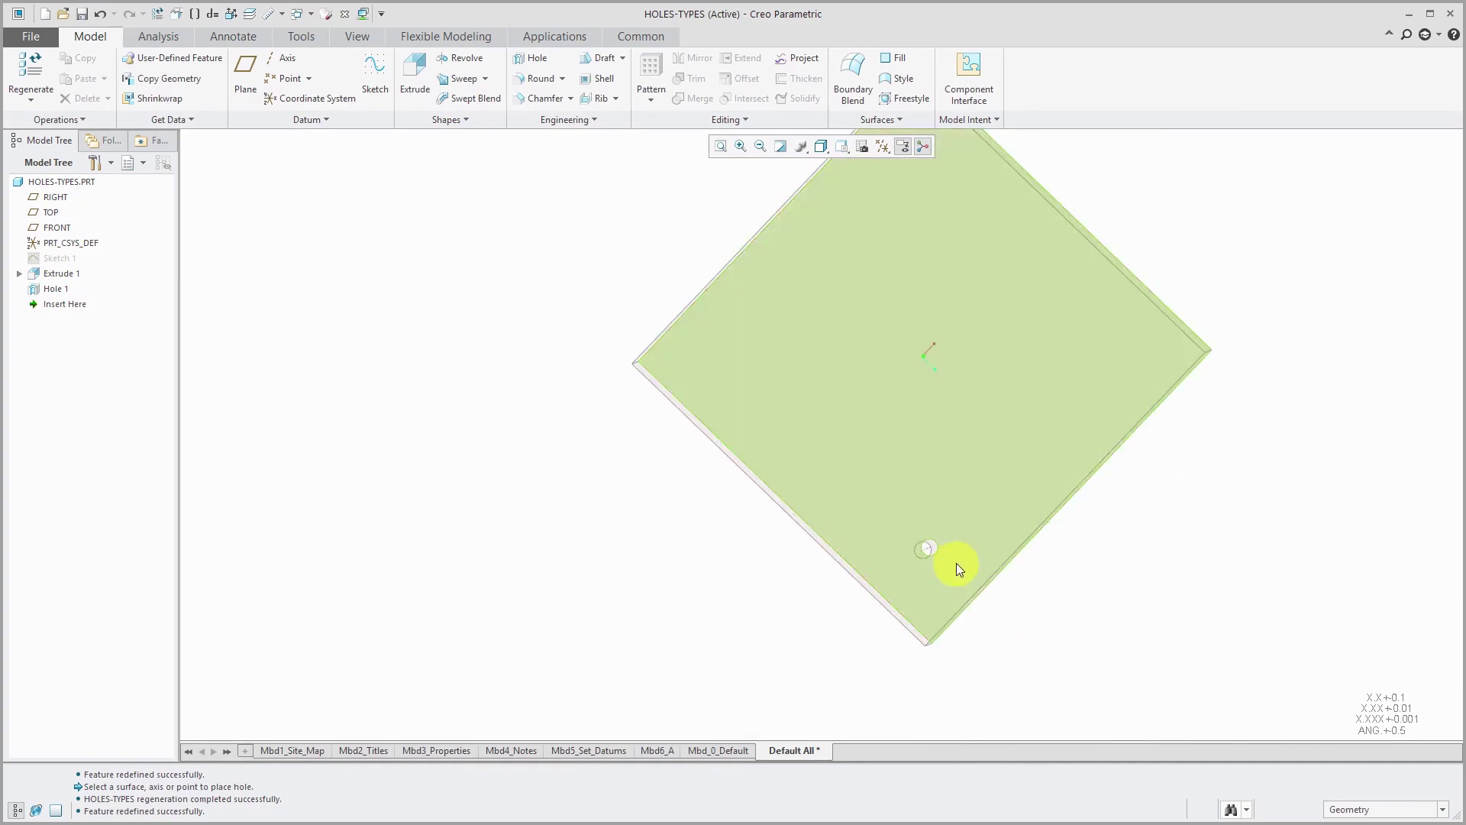
{"action": "scroll", "coordinate": [955, 561], "scroll_direction": "up", "scroll_amount": 5}
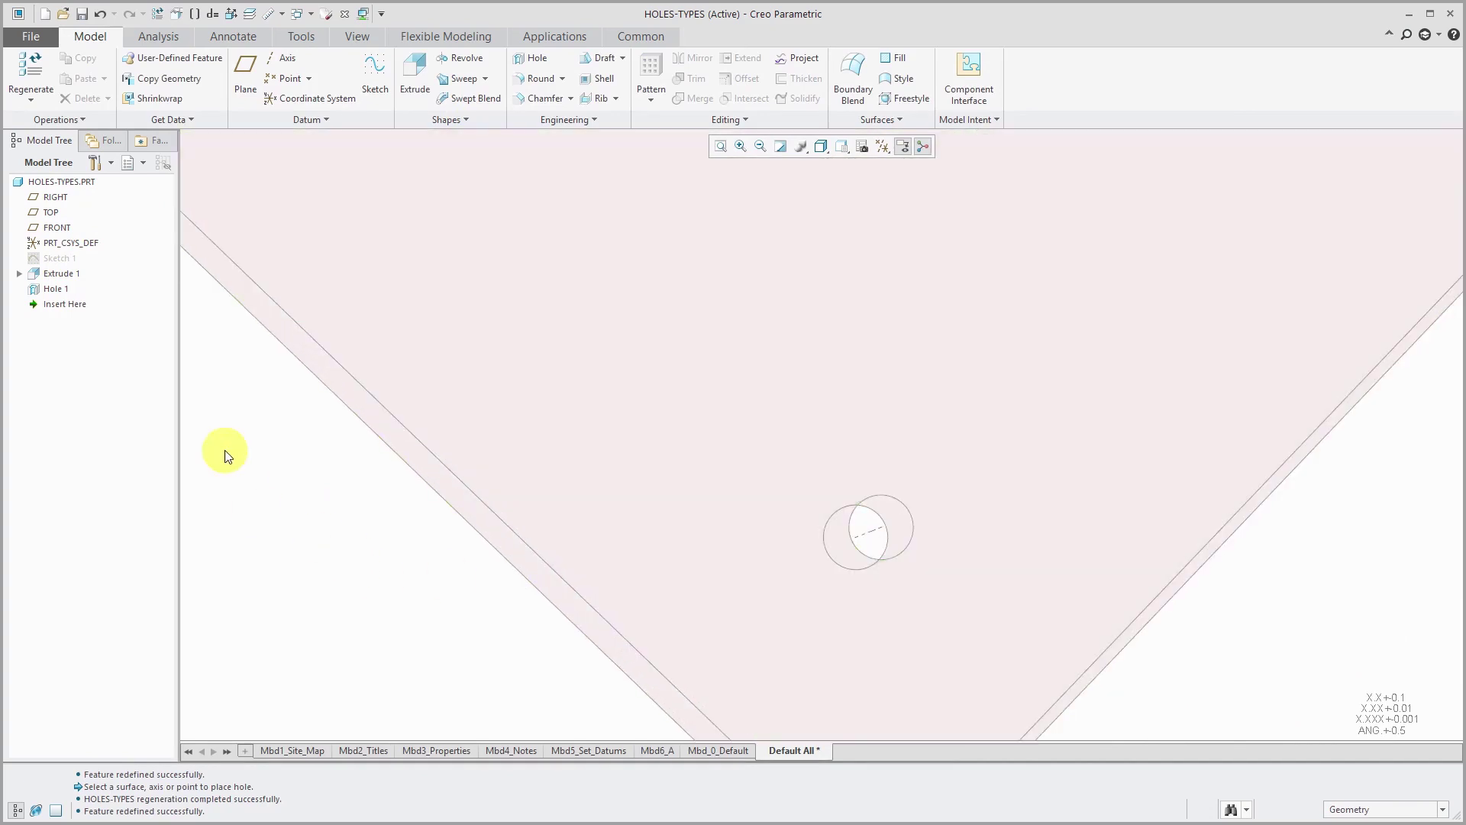
{"action": "left_click", "coordinate": [52, 290]}
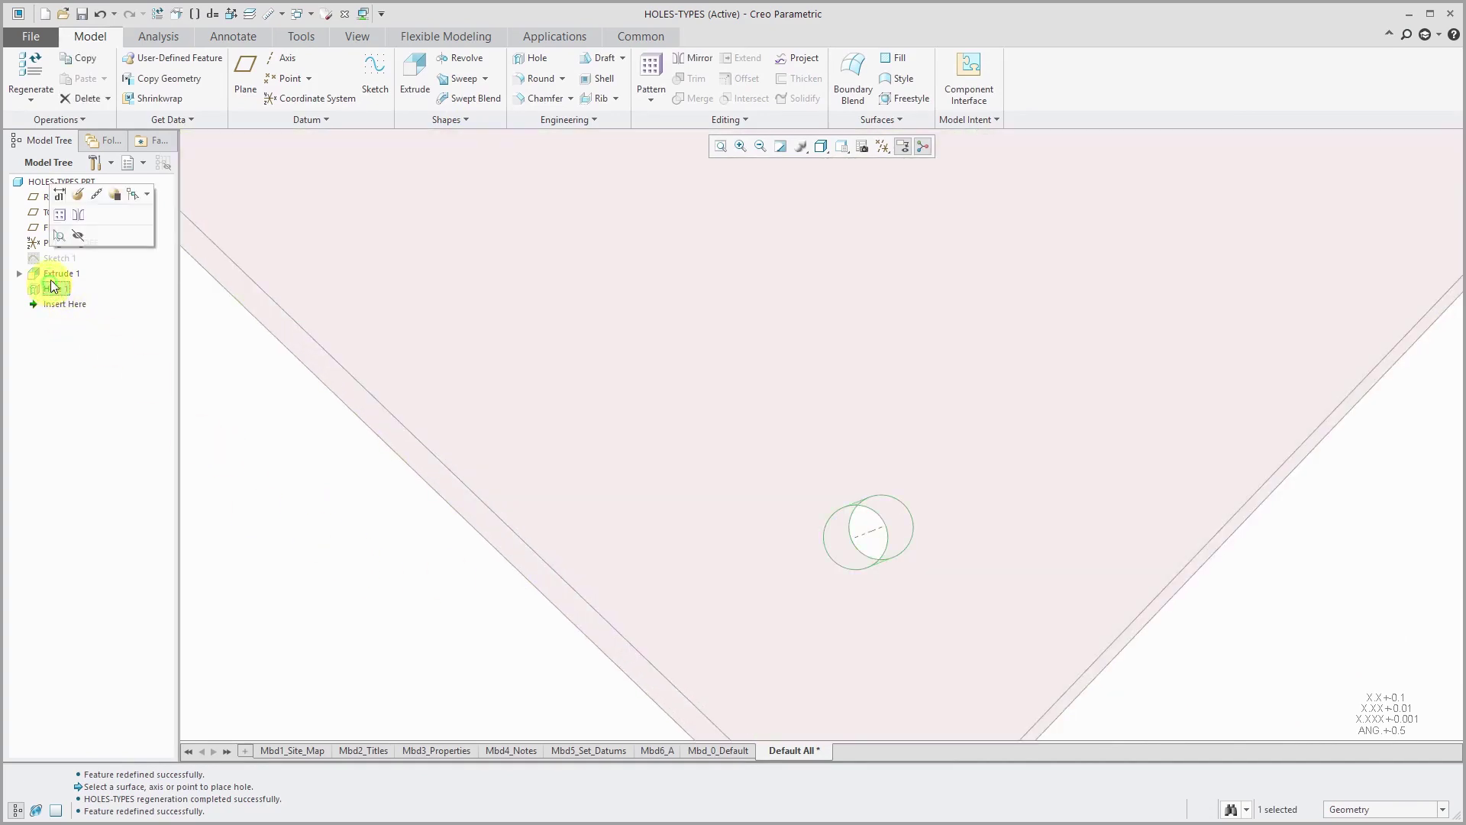
{"action": "left_click", "coordinate": [72, 203]}
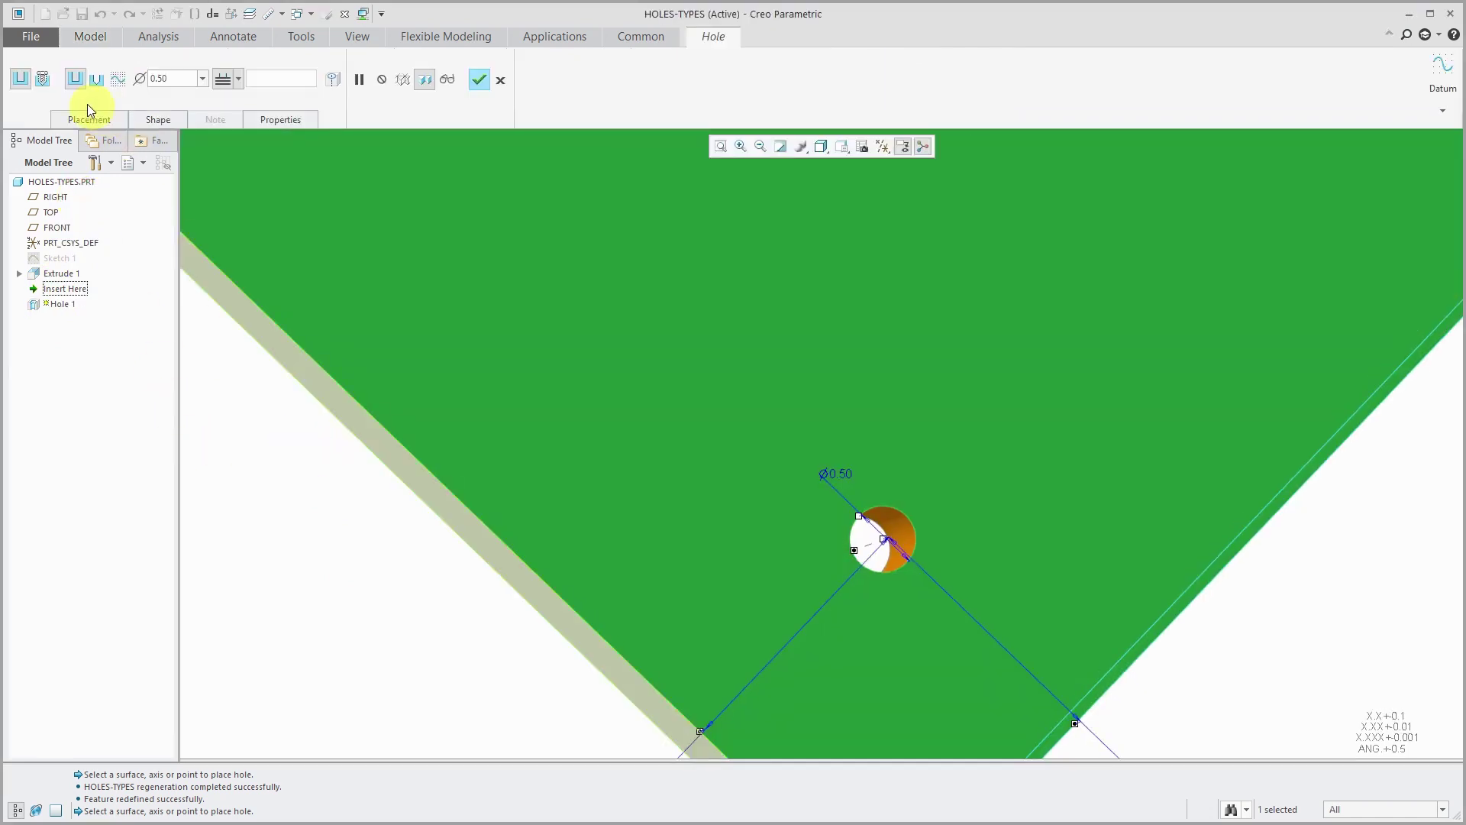